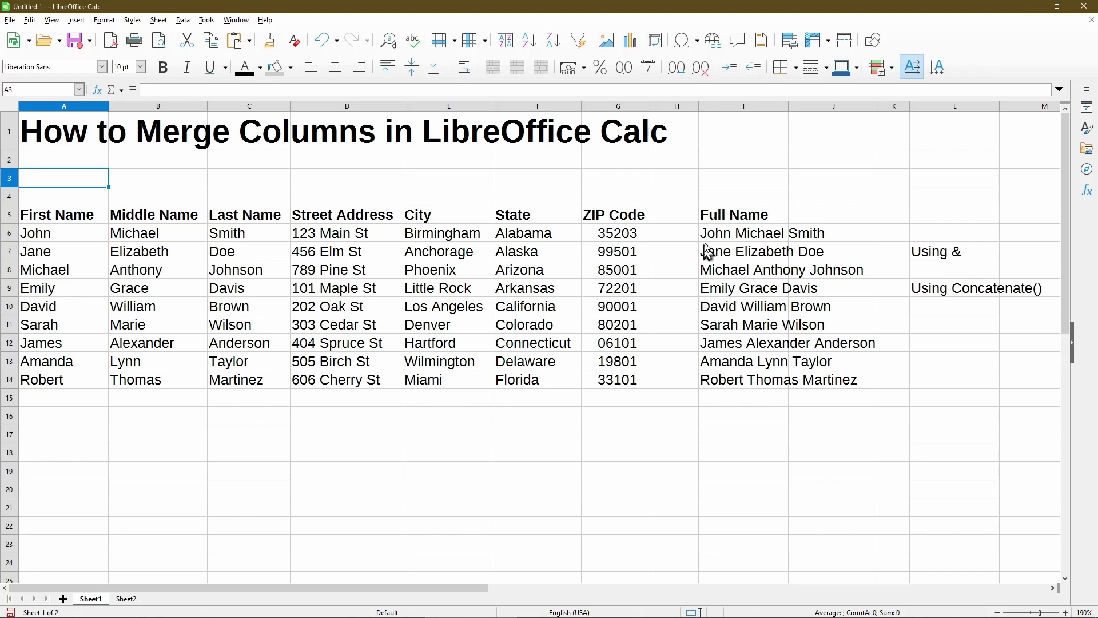
Step: Check Jane's full-name formula and bold the 'Using &' label in L7
click(713, 222)
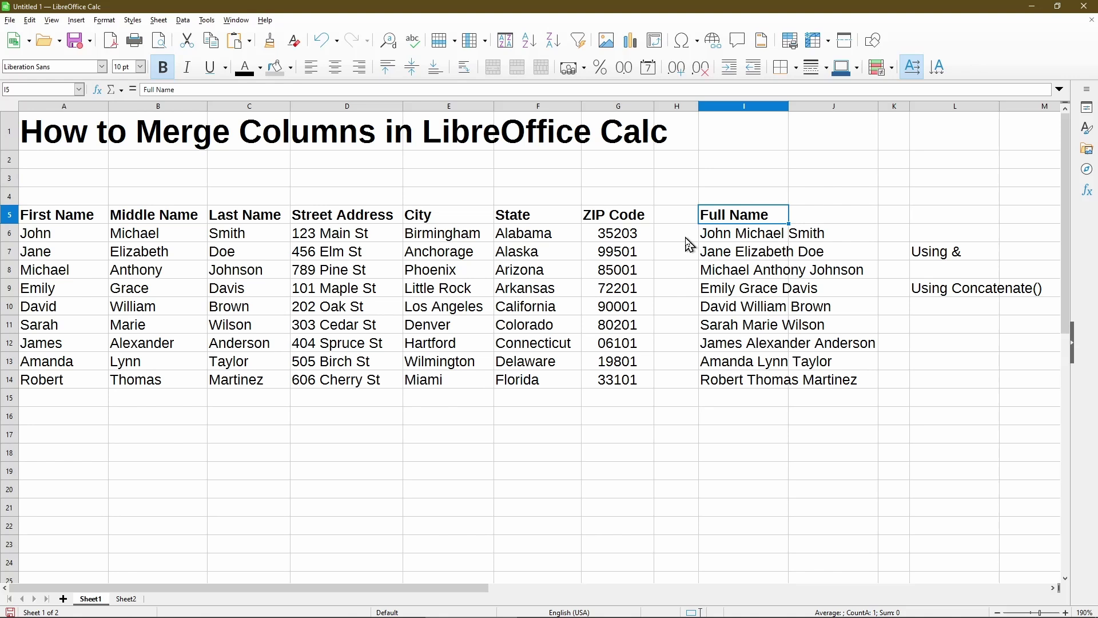
click(724, 257)
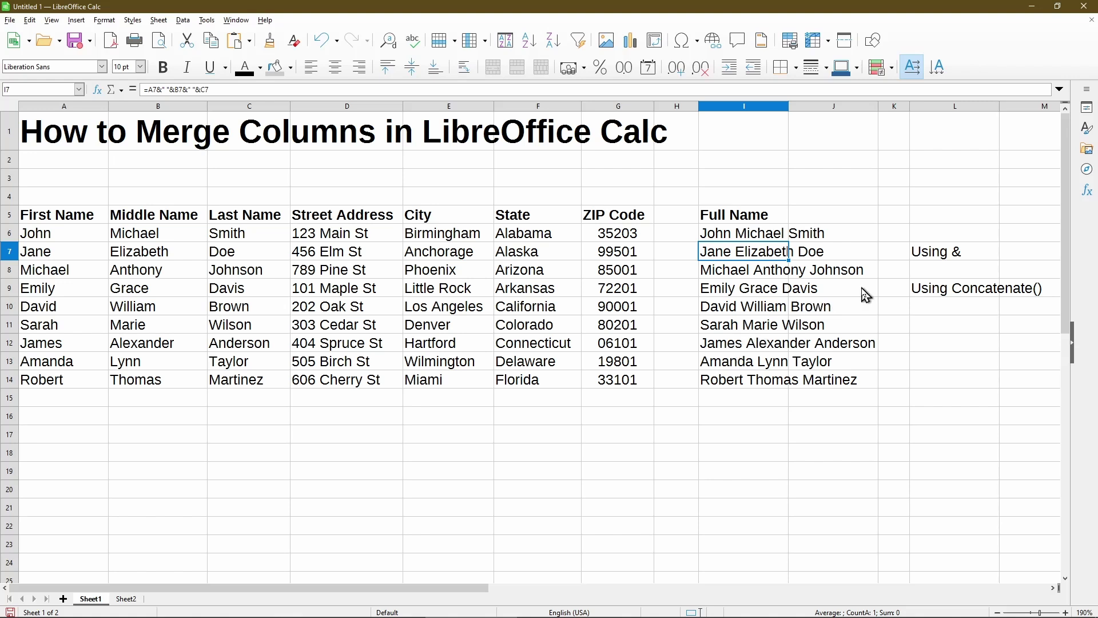
click(927, 257)
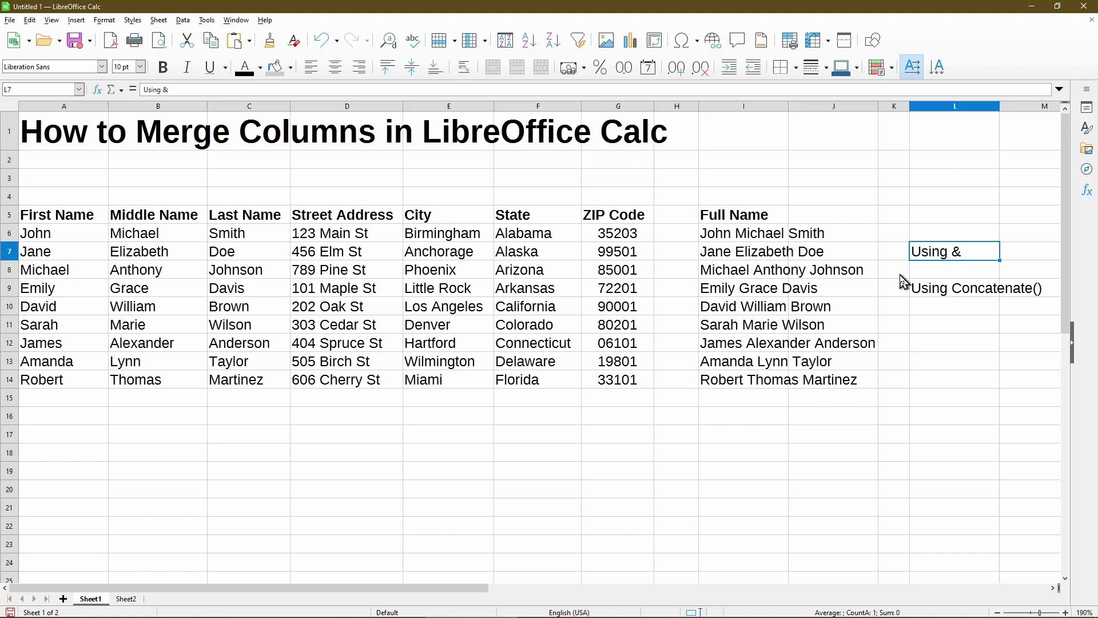
key(ctrl+b)
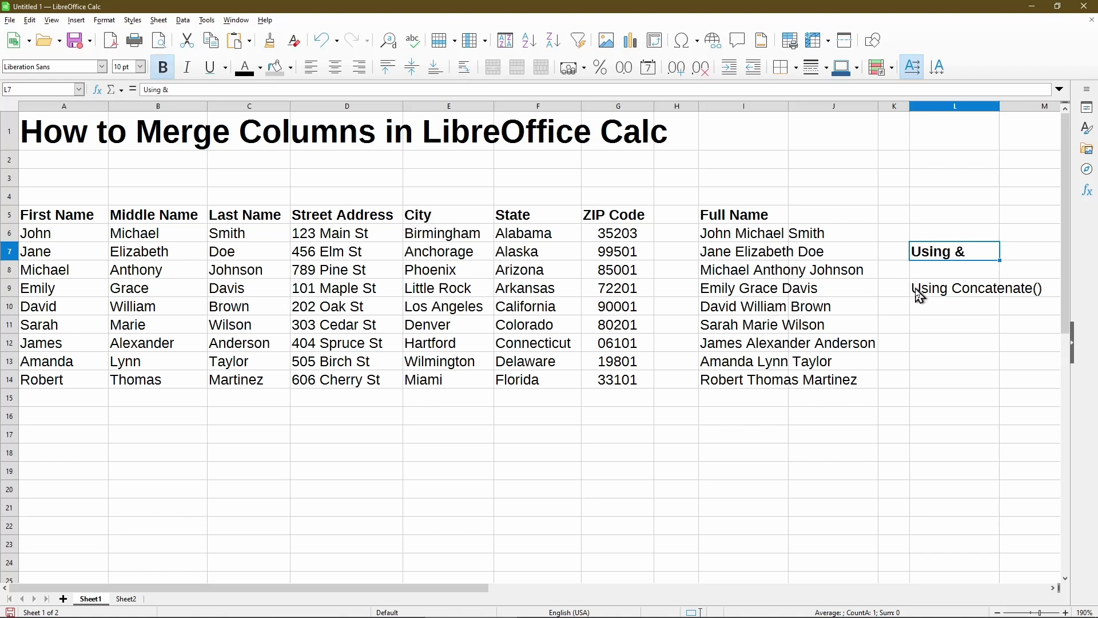
Step: Bold the 'Using Concatenate()' label in L9, then select the Miami and Florida cells E14:F15
click(919, 293)
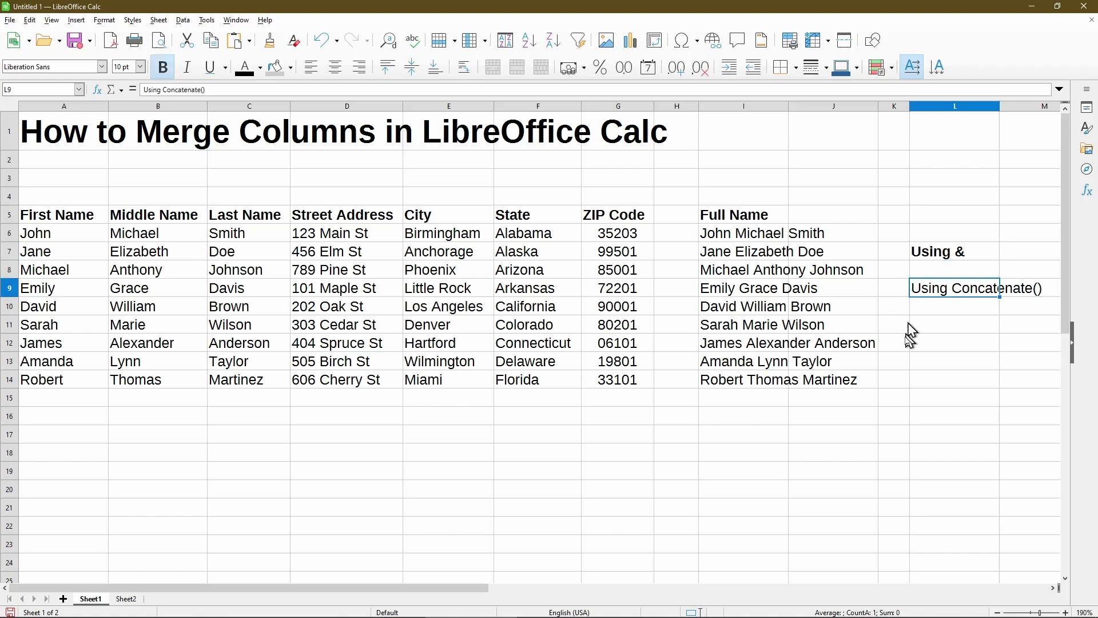
key(ctrl+b)
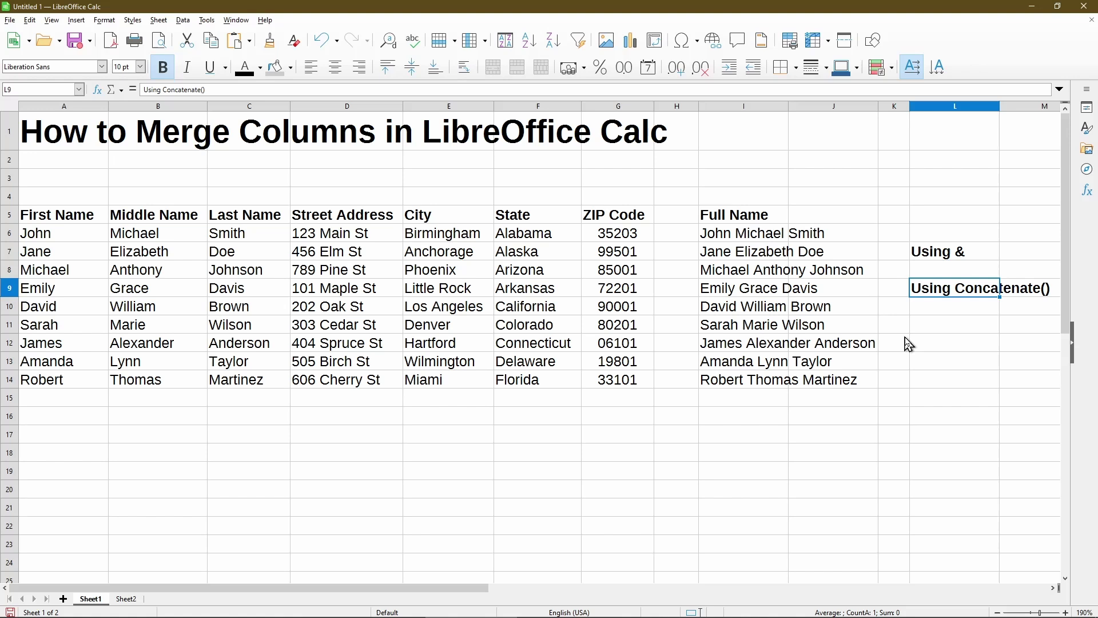
click(918, 333)
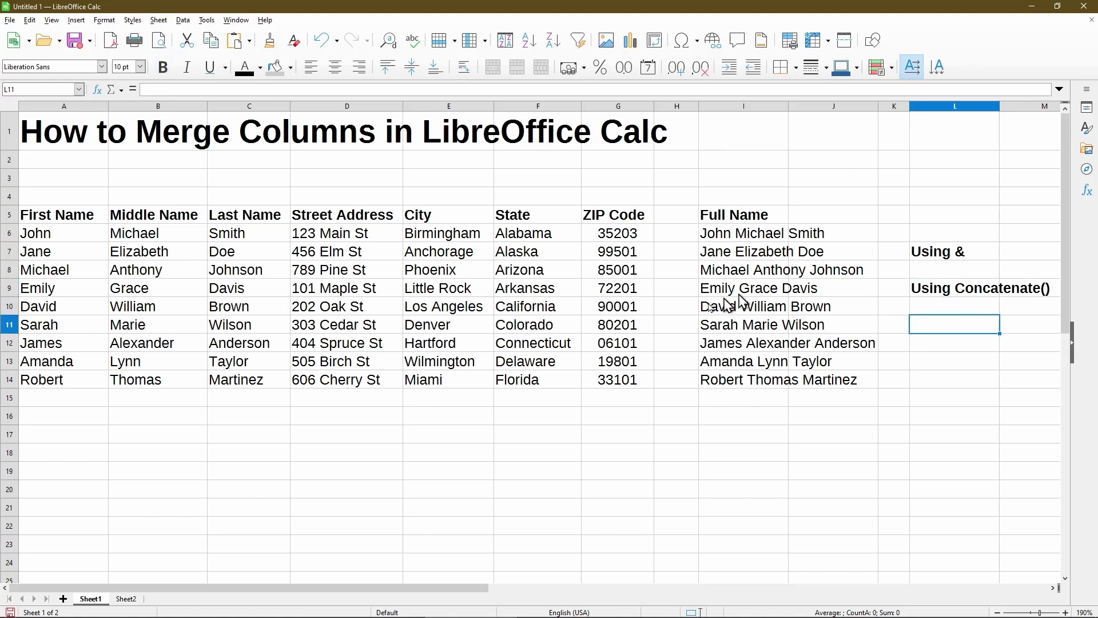
drag(466, 380, 541, 395)
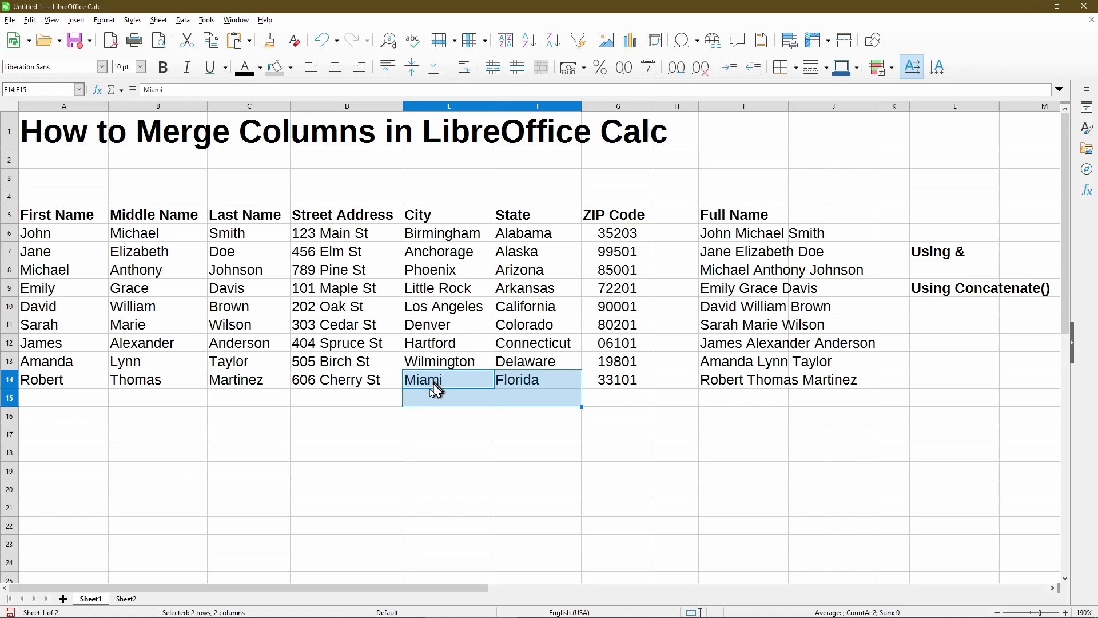
Step: On Sheet2, enter =A6&B6&C6 in I6 to produce DavidWilliamBrown
click(136, 599)
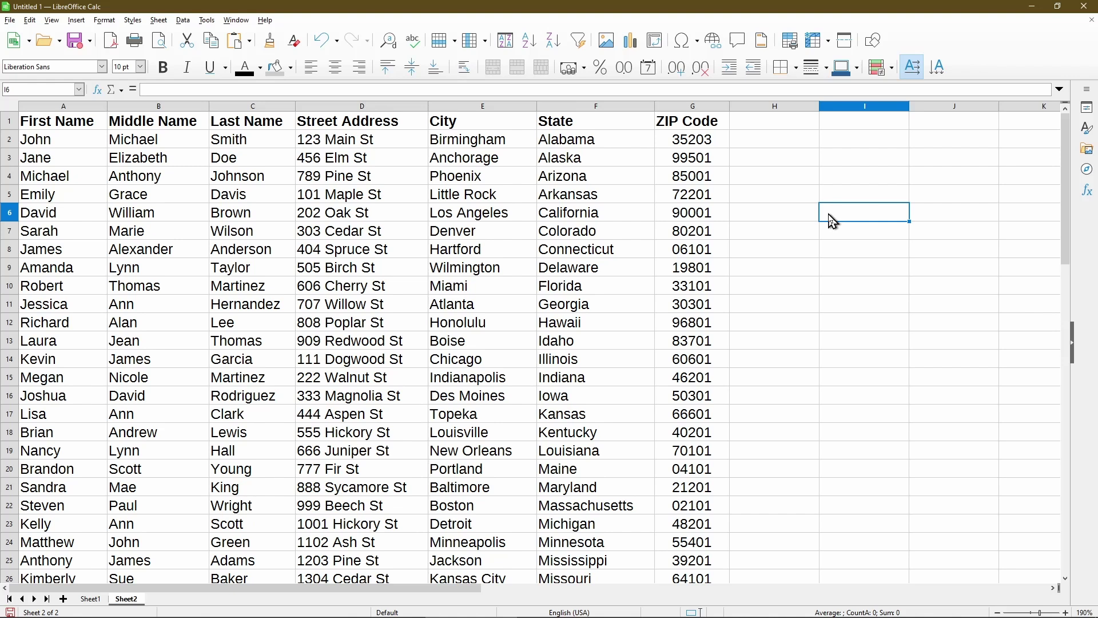
text(=)
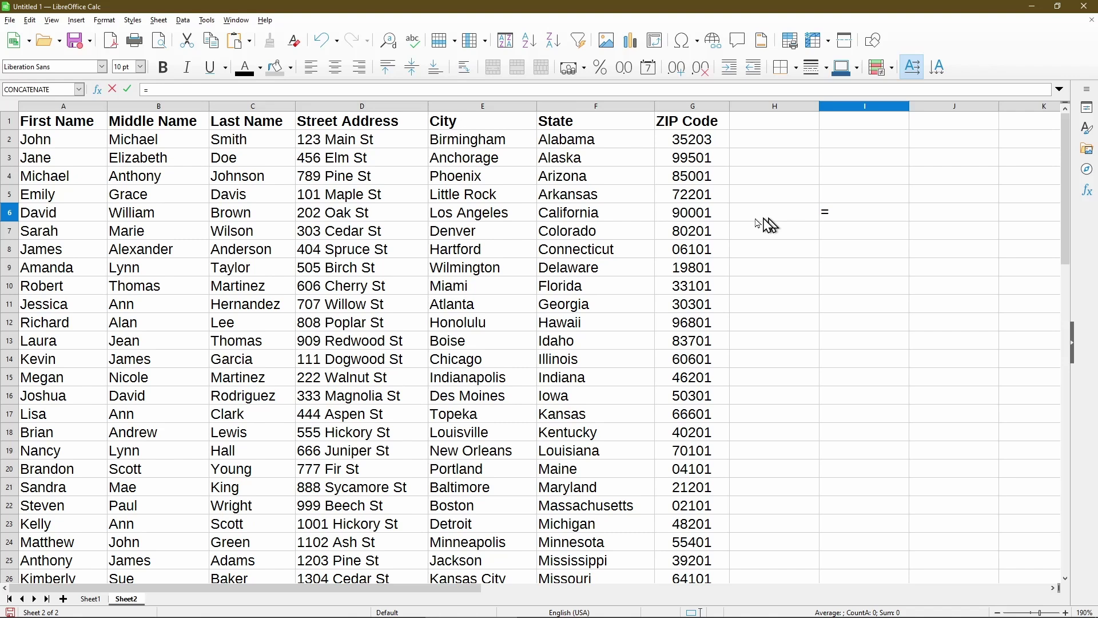
click(95, 221)
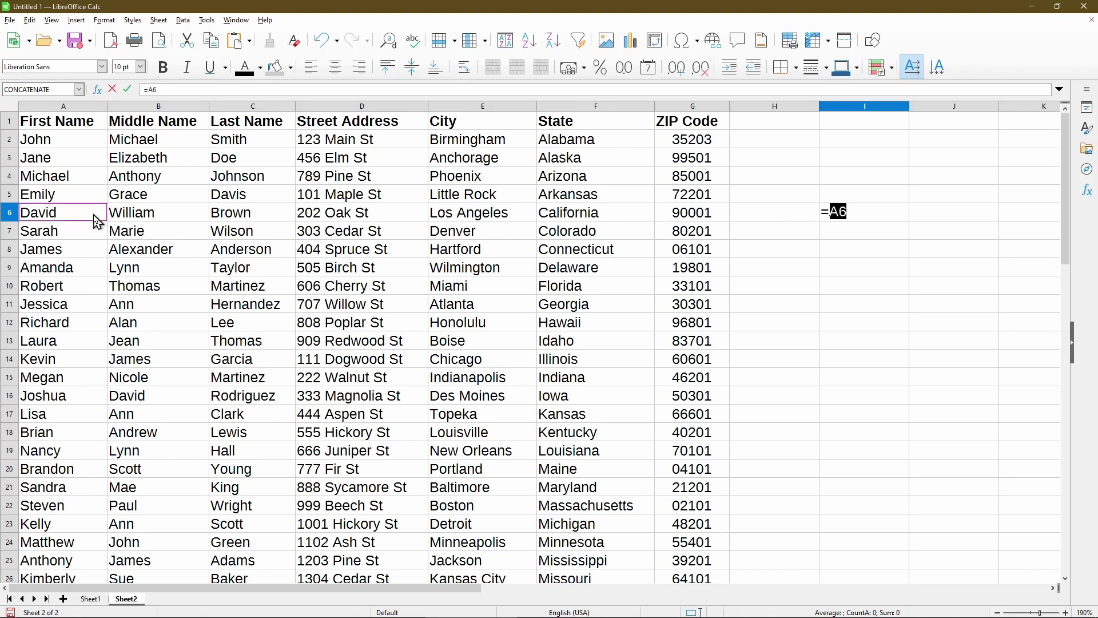
text(&)
click(130, 220)
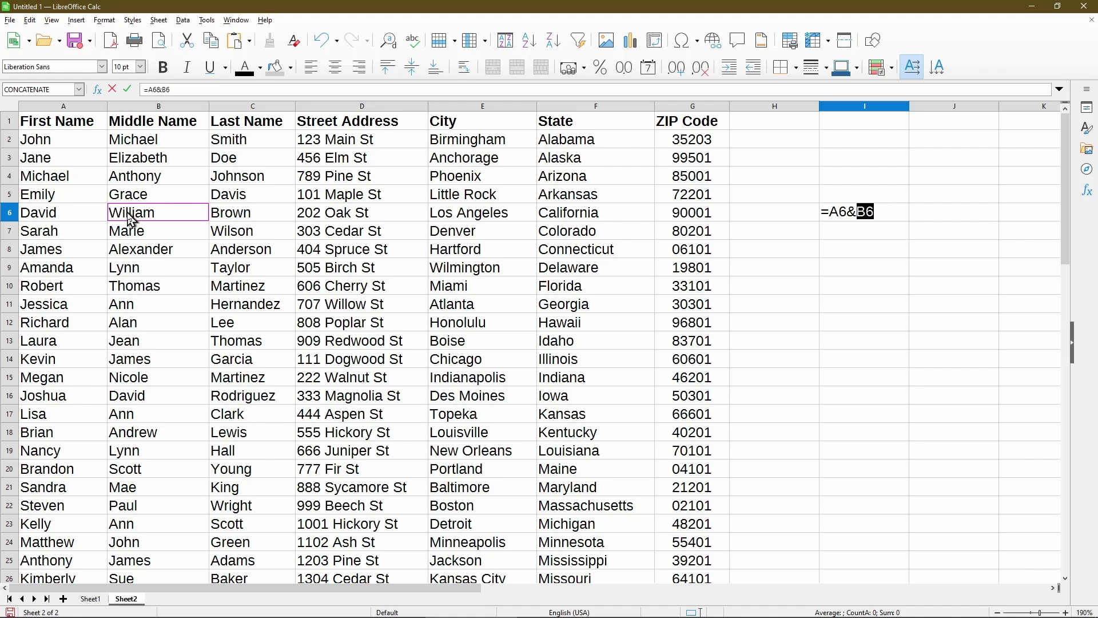
text(&)
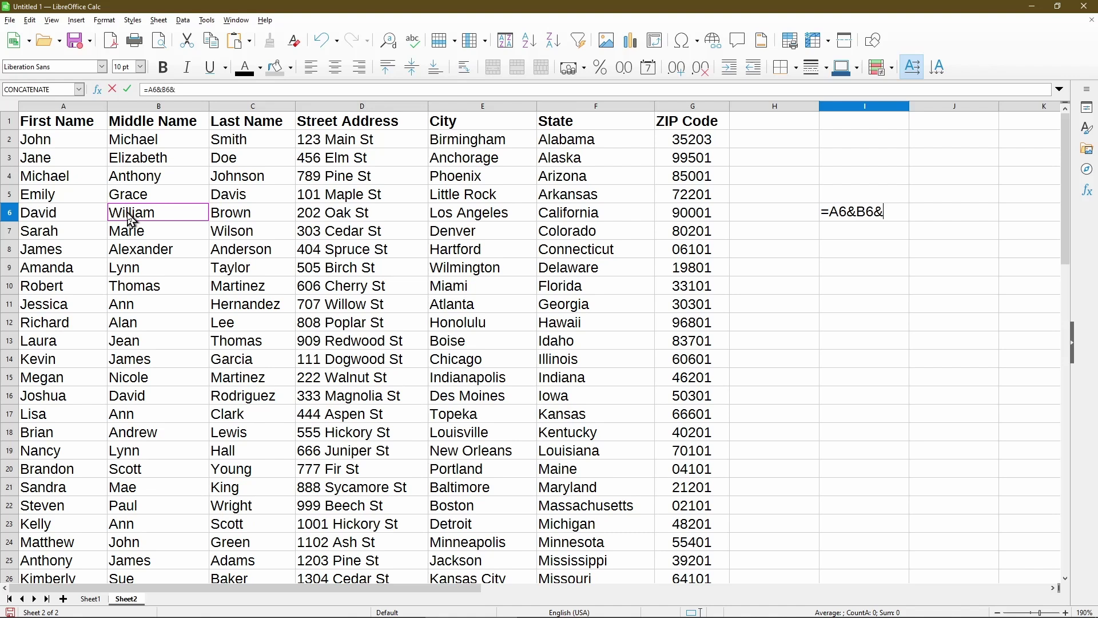
click(231, 218)
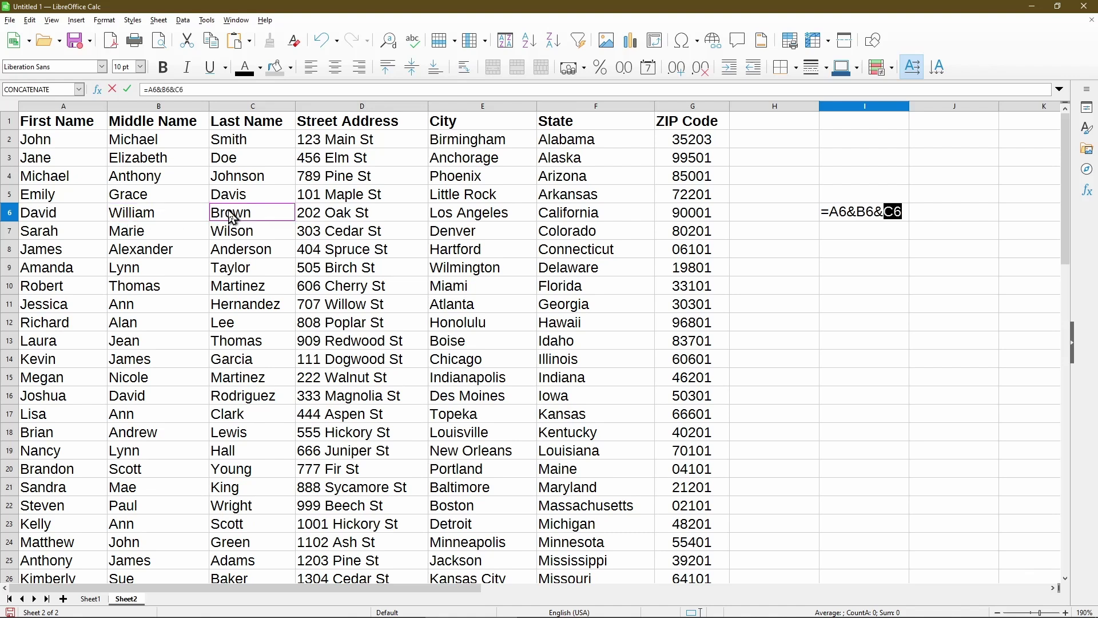
key(Return)
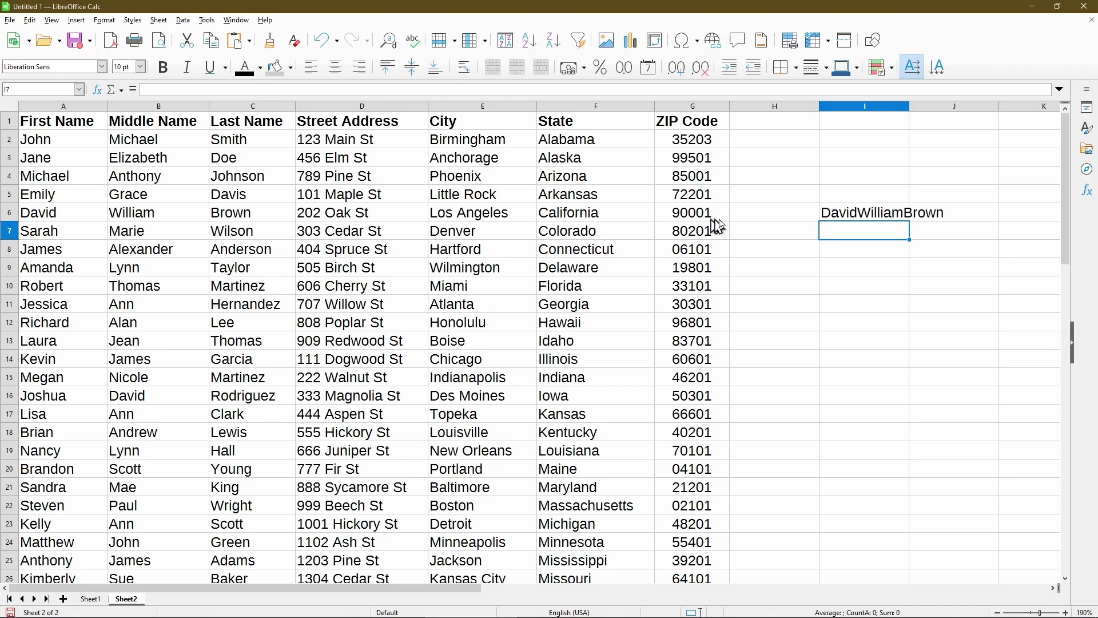
click(836, 217)
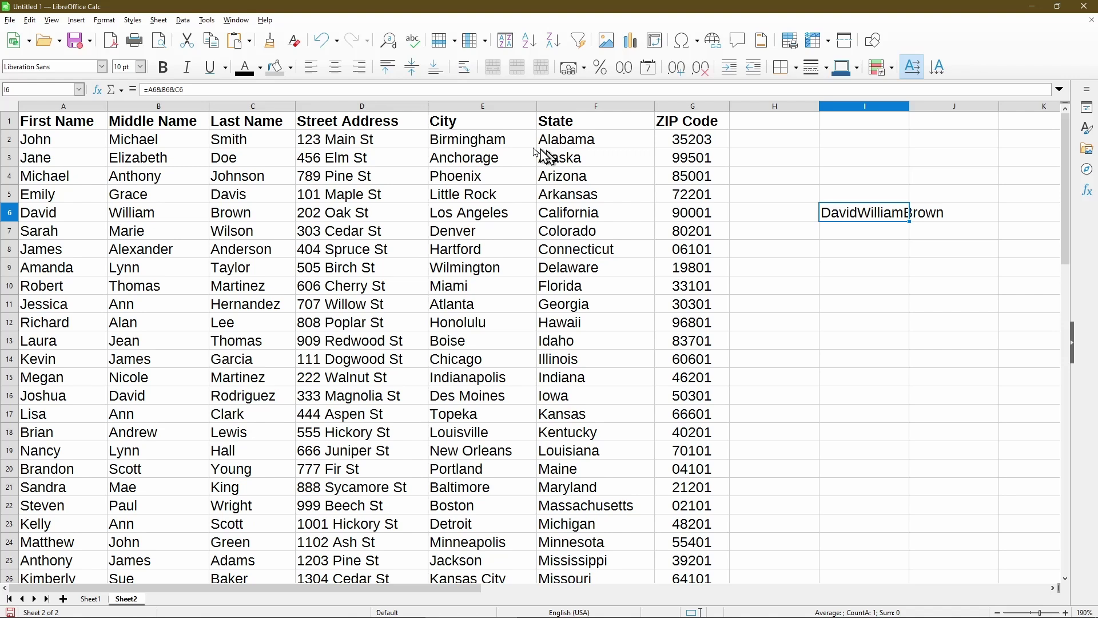
Step: Change I6 to =A6&" "&B6&" "&C6 so it shows David William Brown
click(162, 90)
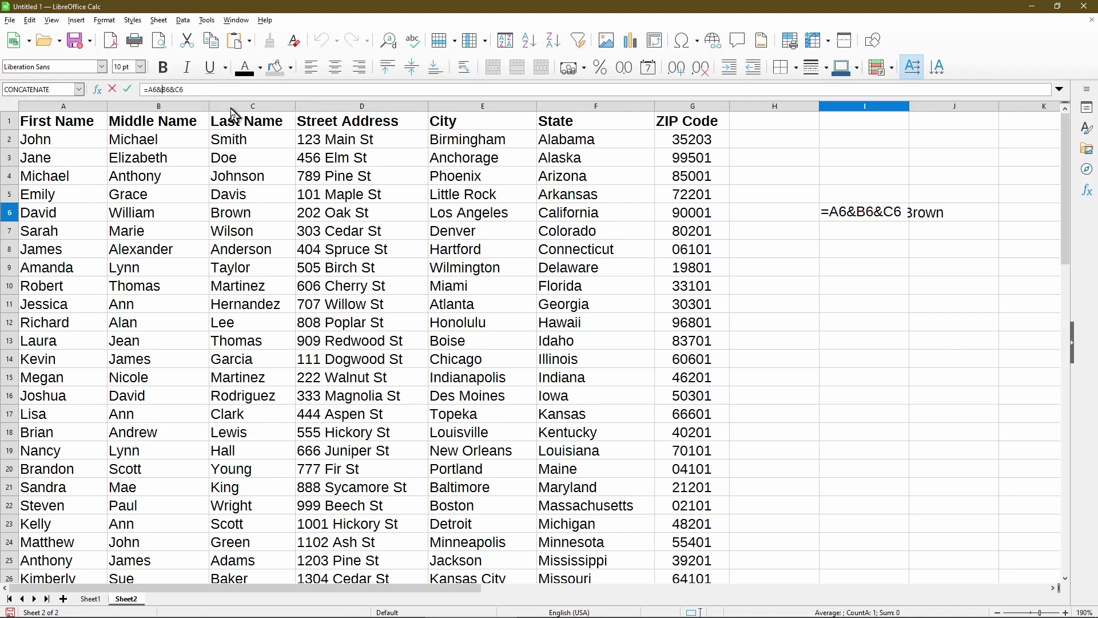
text(" )
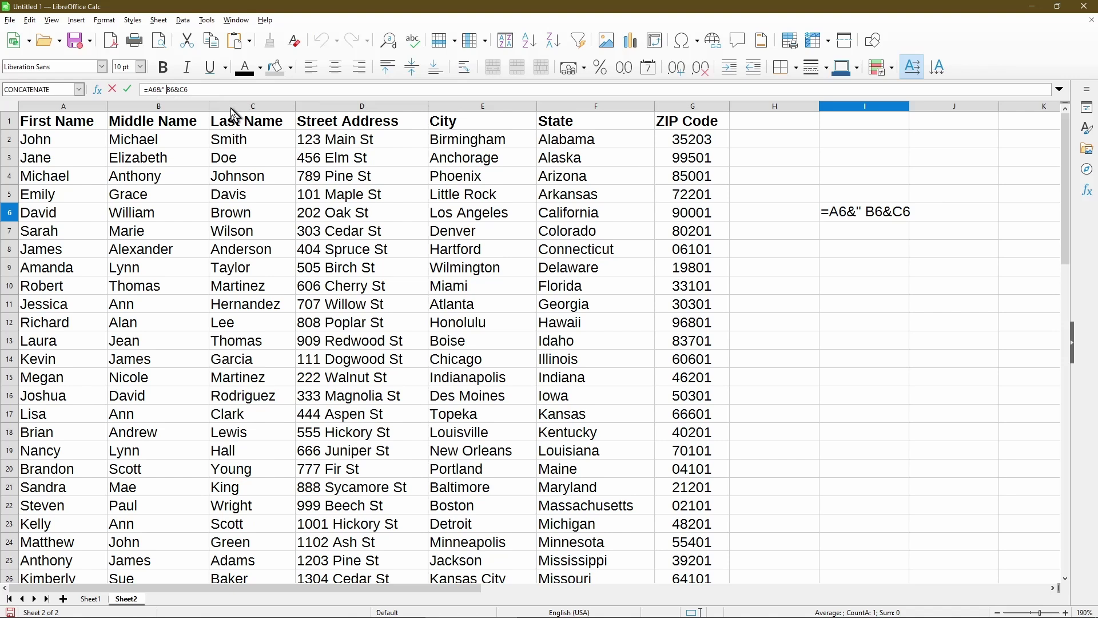
text("&)
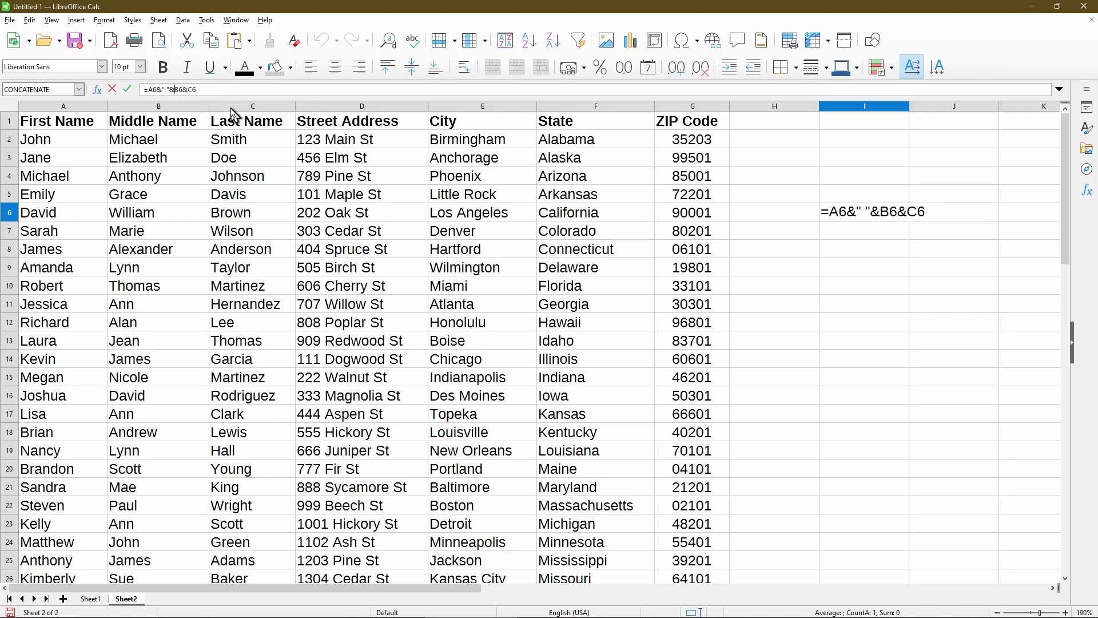
click(188, 90)
text(" ")
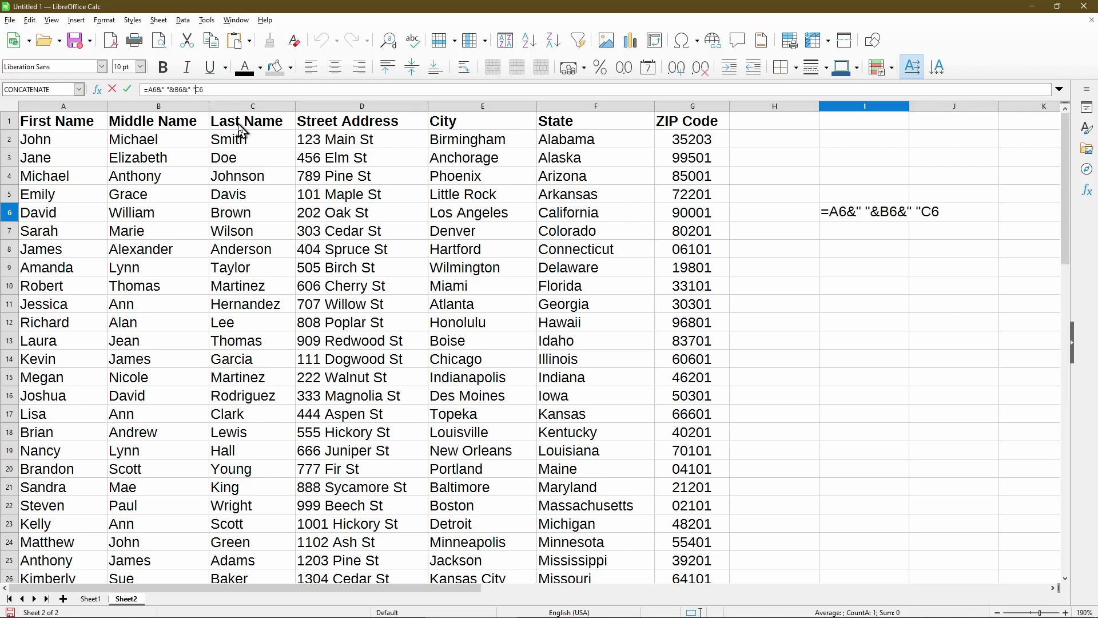
text(&)
key(Return)
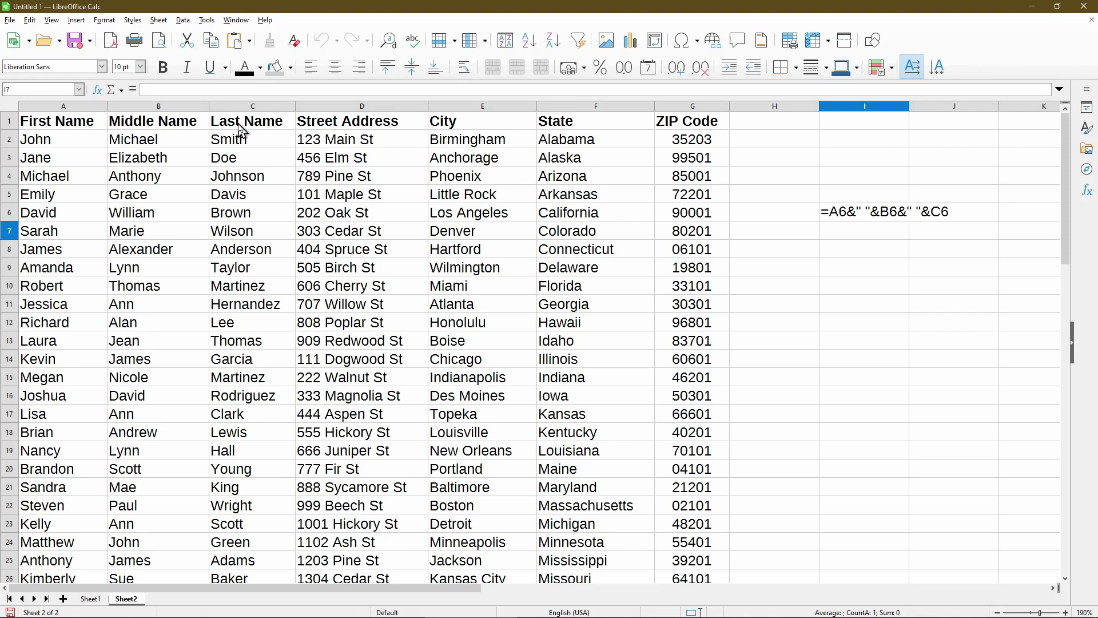
Step: Autofit column I and fill the spaced-name formula from I6 down to I21
click(860, 225)
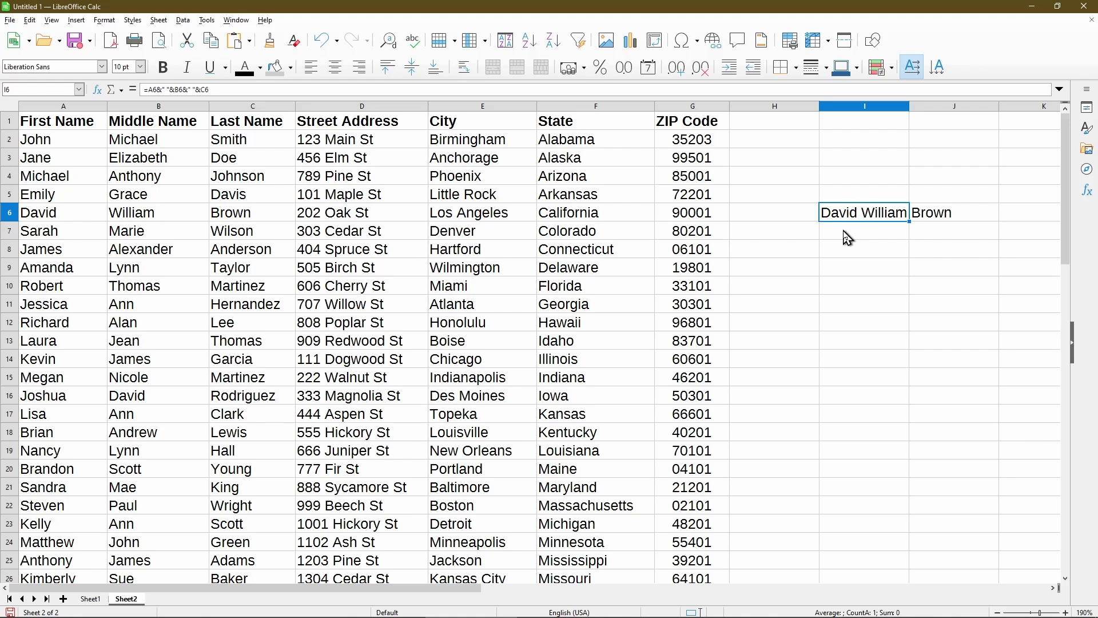
double_click(909, 107)
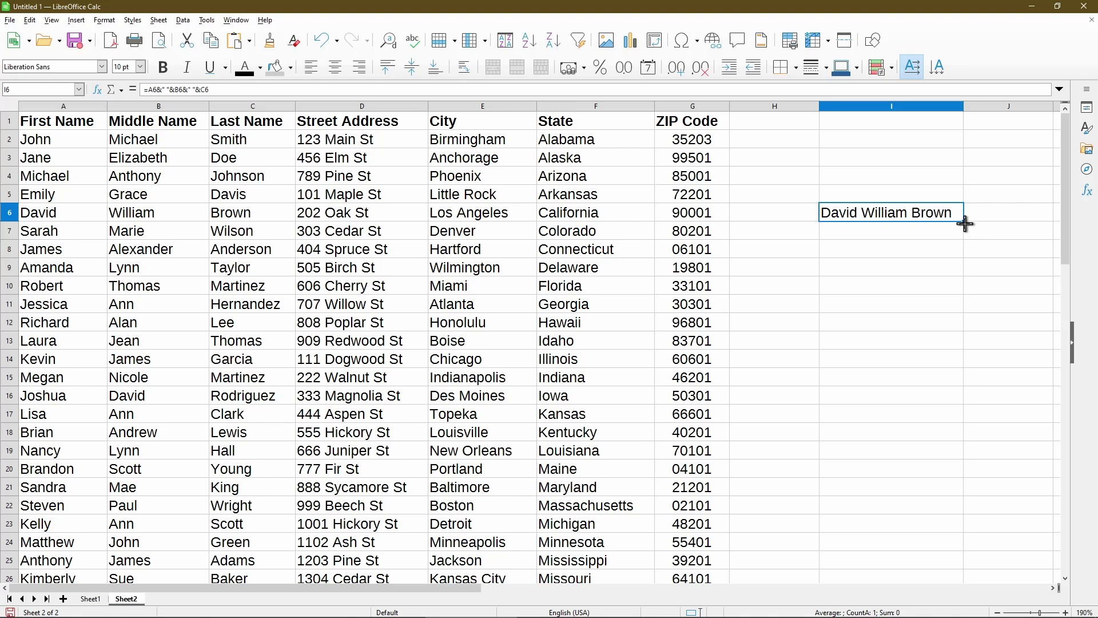
drag(966, 223, 976, 538)
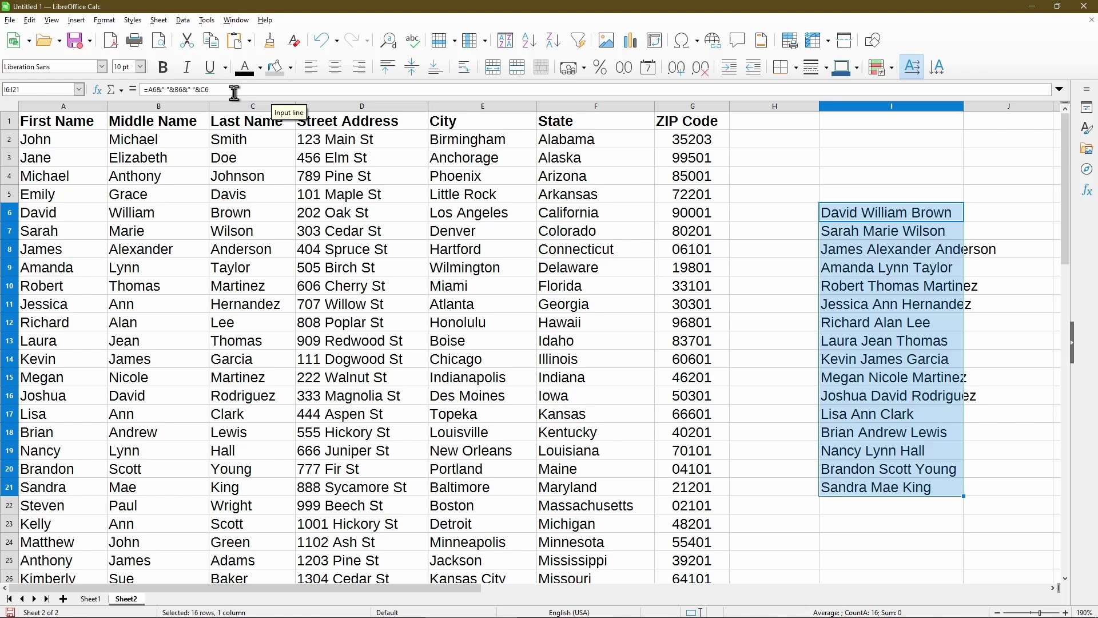
click(193, 90)
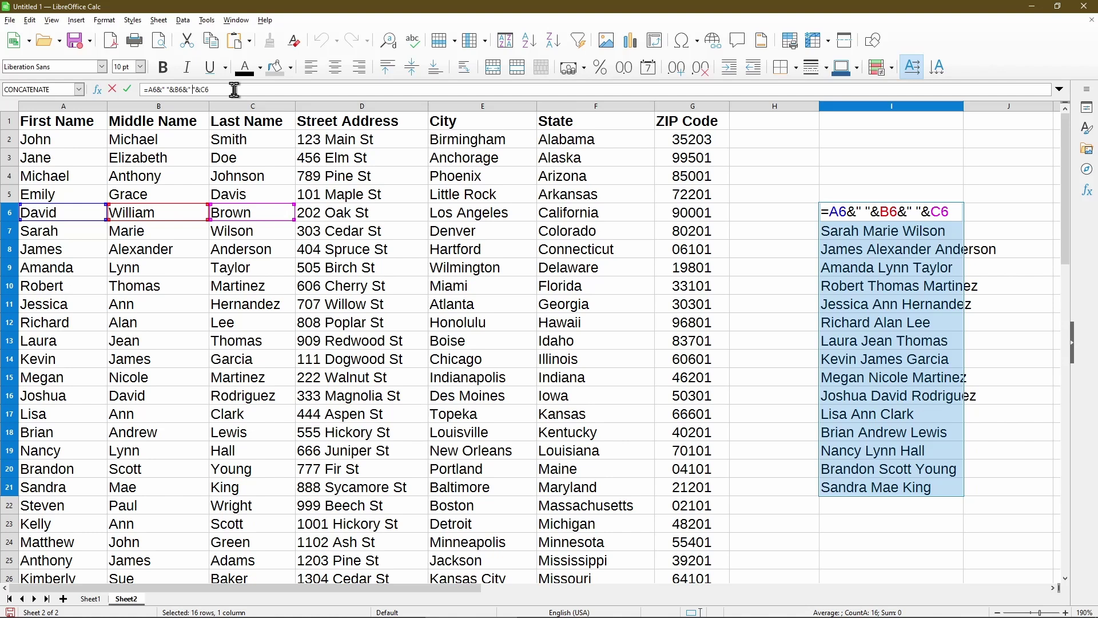
Step: Clear the full names from I6:I22
key(Return)
click(735, 234)
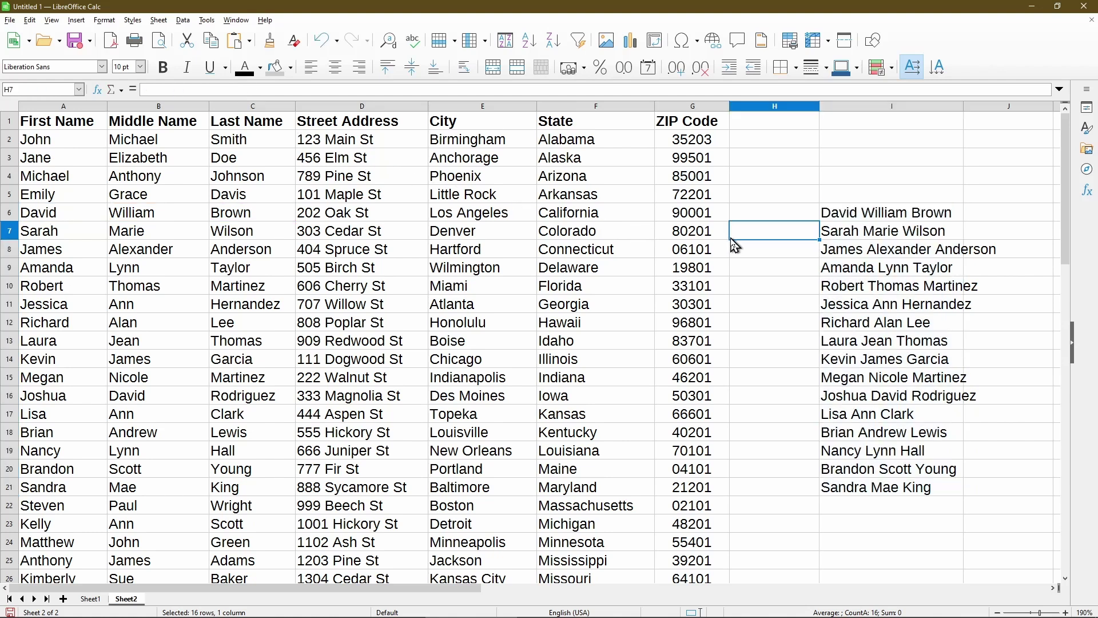
click(840, 215)
shift+click(852, 506)
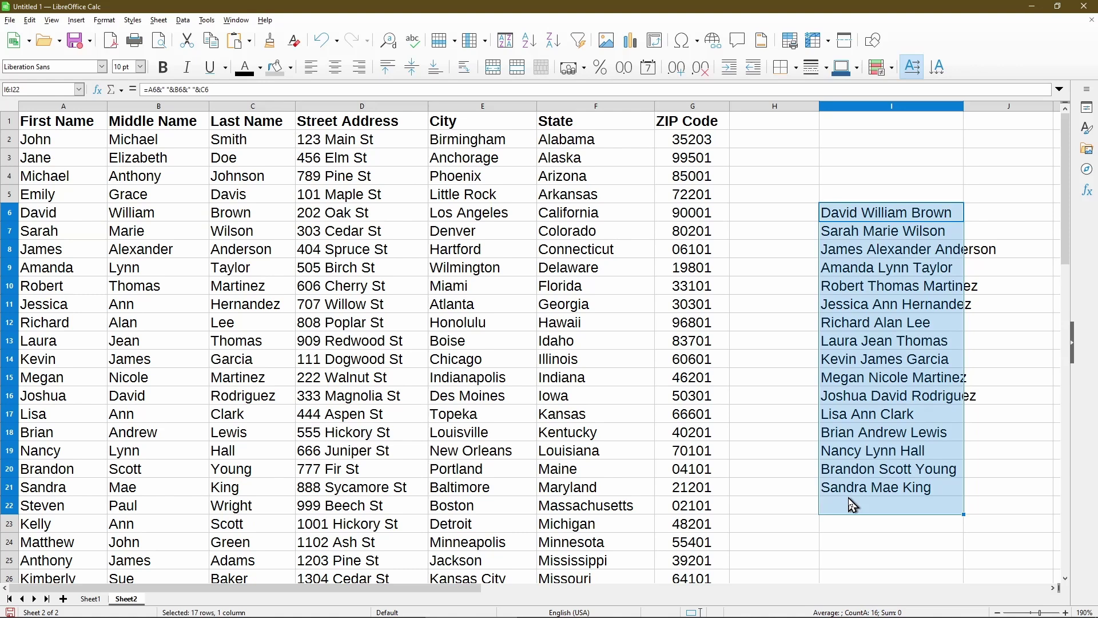
key(Delete)
Step: Enter =CONCATENATE(A6,B6,C6) in I6, giving DavidWilliamBrown
click(857, 216)
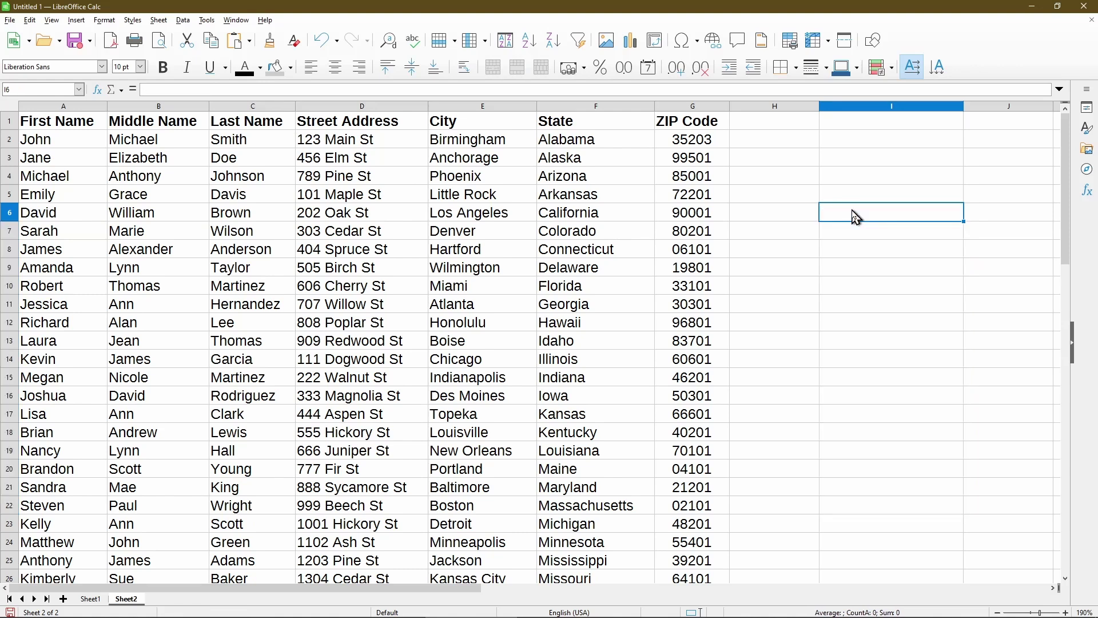
double_click(856, 216)
text(=con)
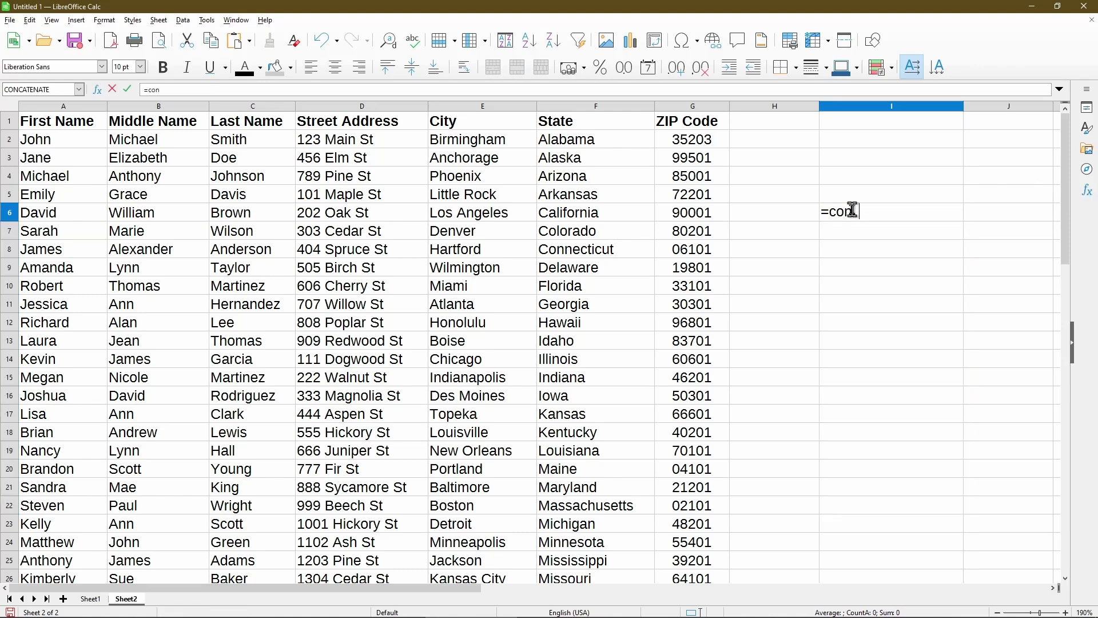
text(cat)
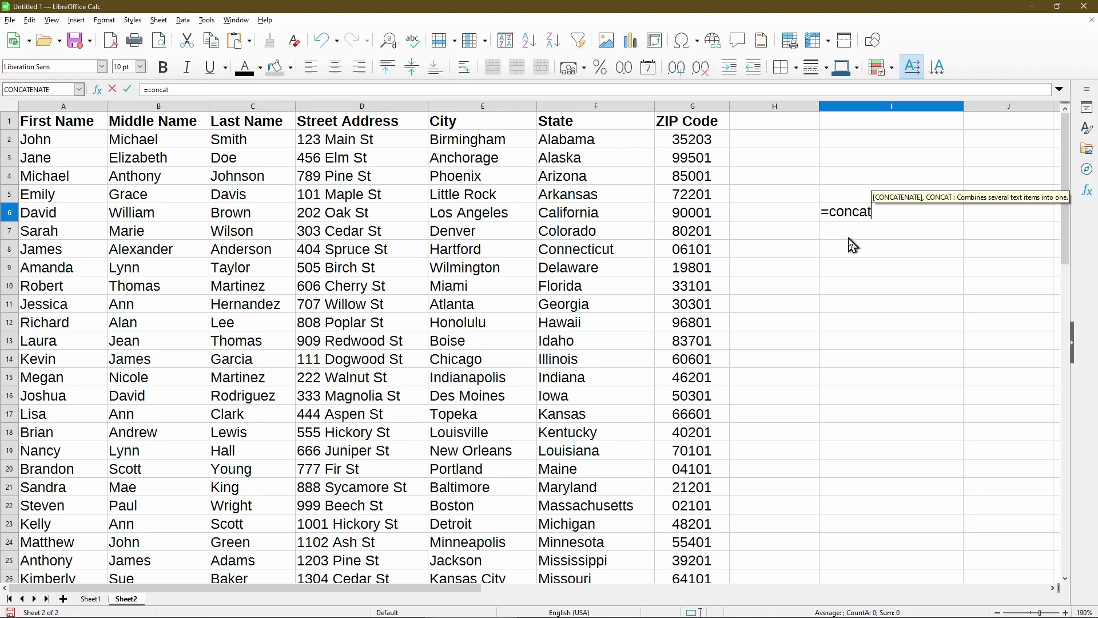
key(Return)
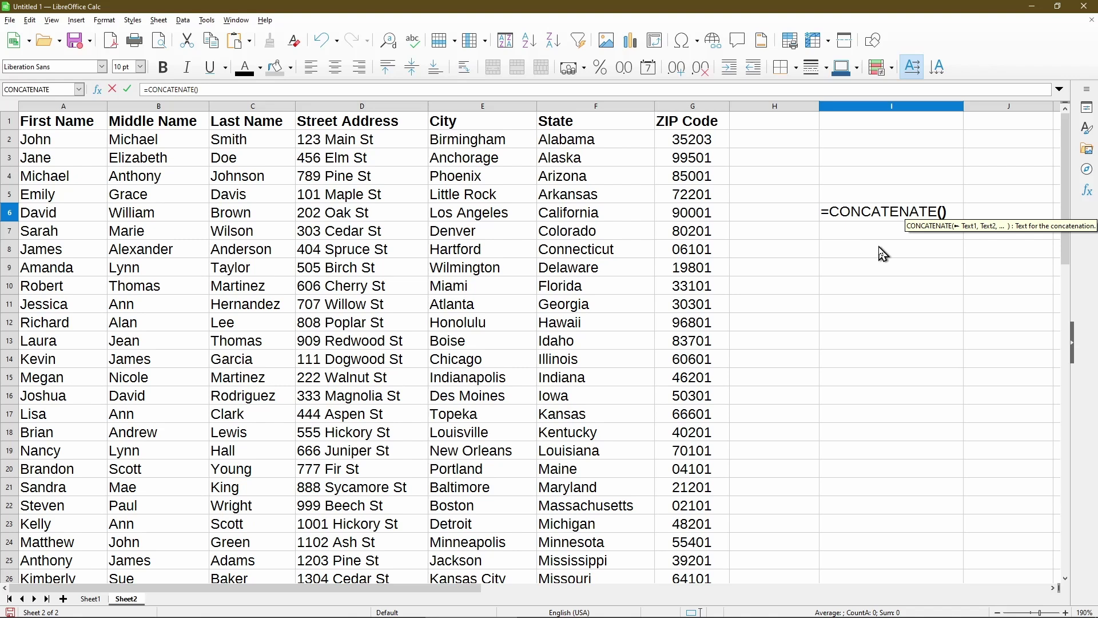
click(86, 222)
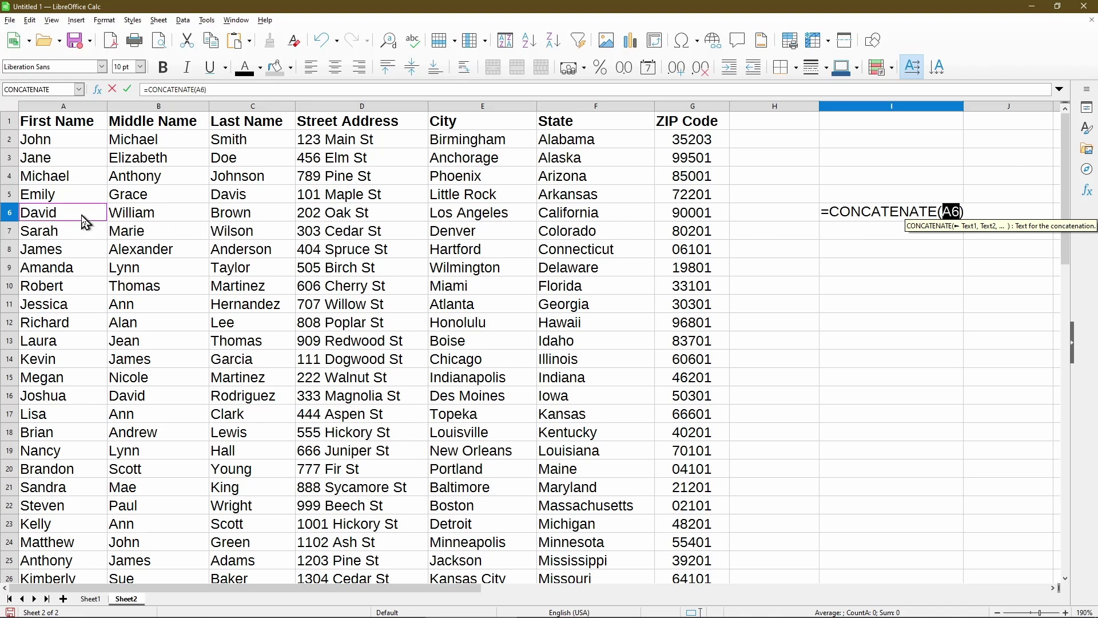
text(,)
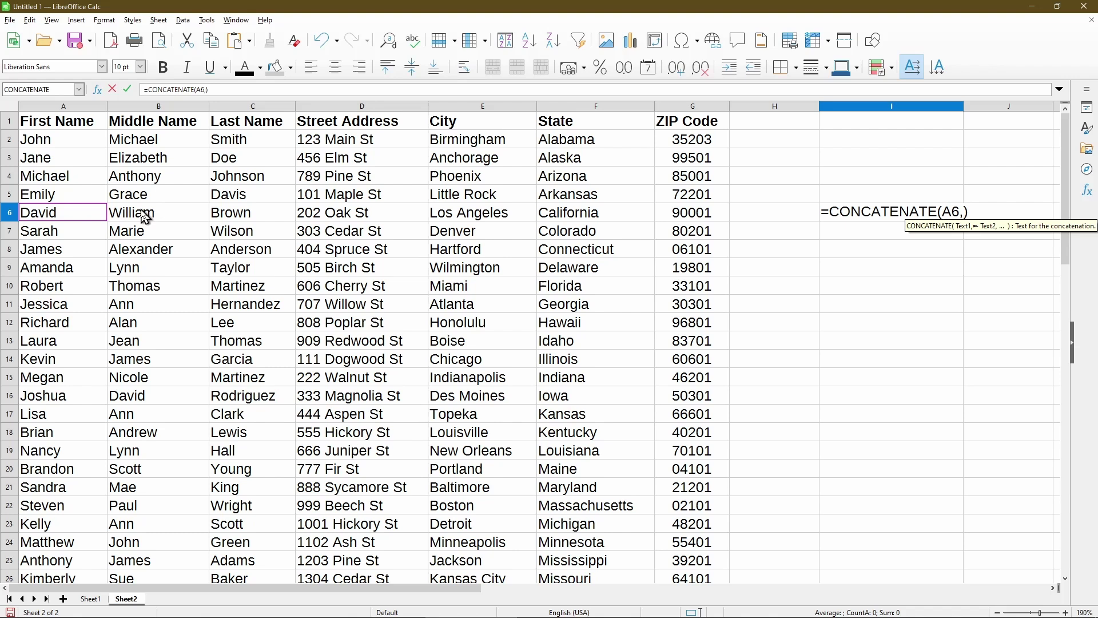
click(145, 218)
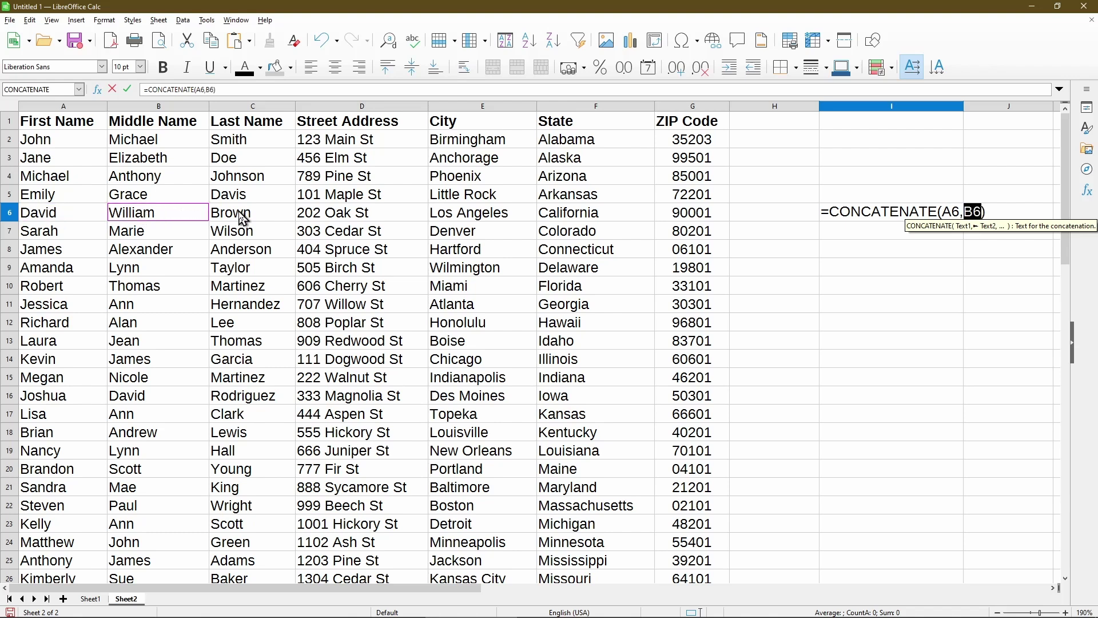
text(,)
click(243, 219)
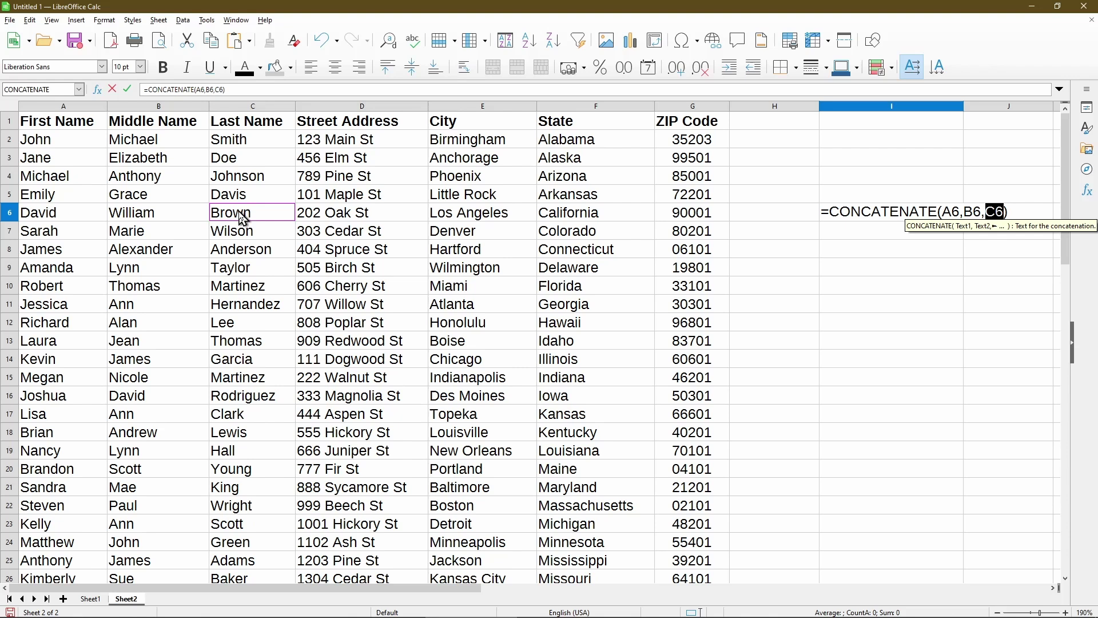
key(Return)
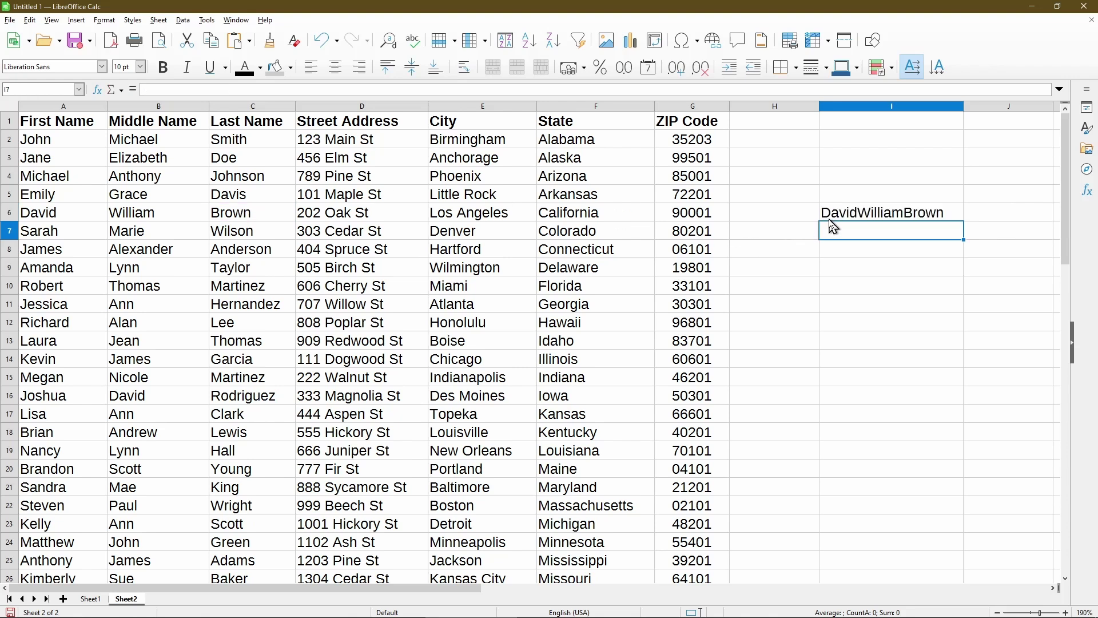
key(Up)
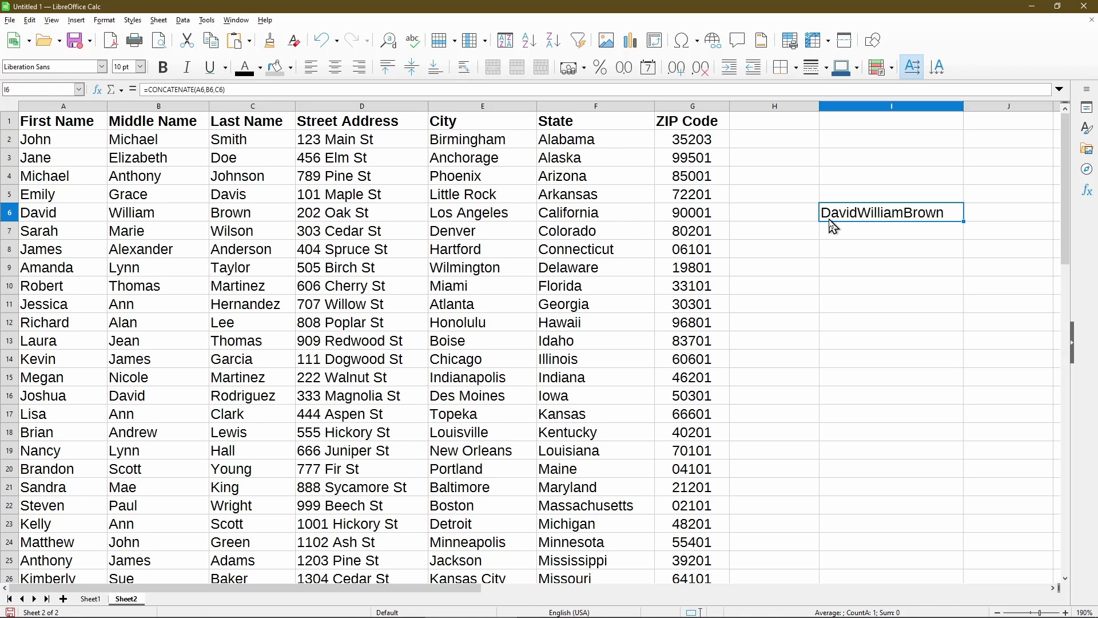
Step: Change I6 to =CONCATENATE(A6," ",B6," ",C6) so the names are spaced
click(207, 89)
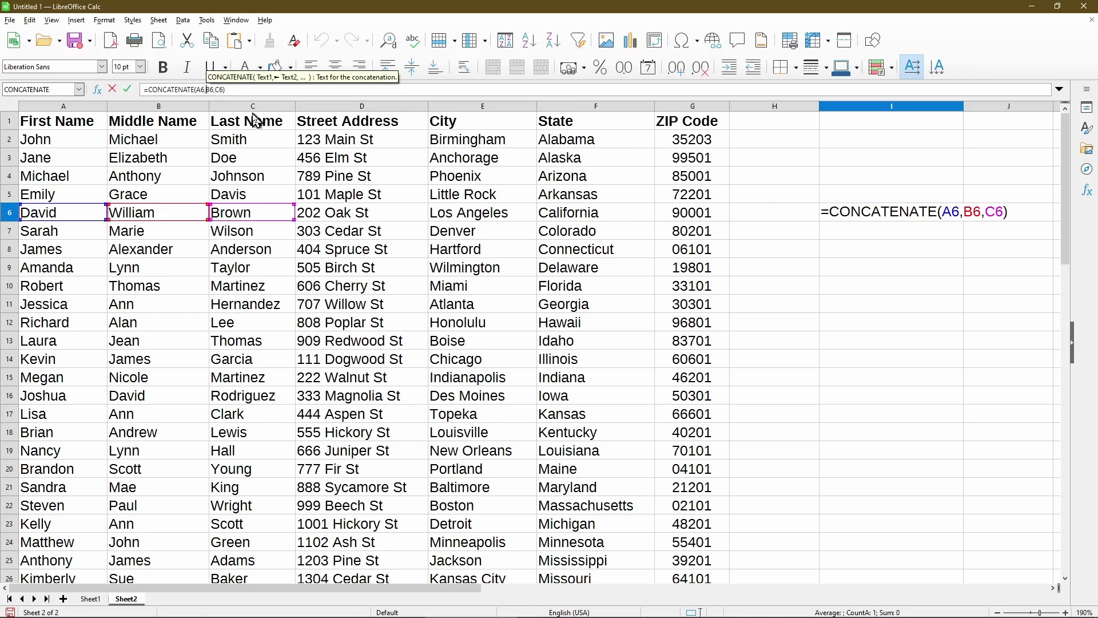
text(" ")
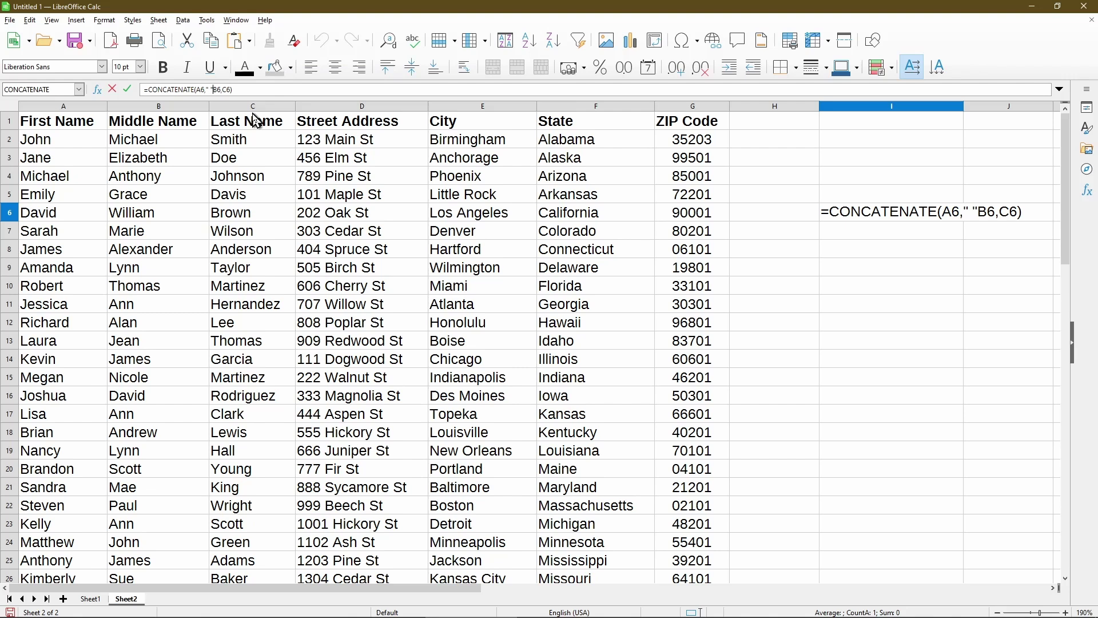
text(,)
key(Right)
key(Right)
key(Right)
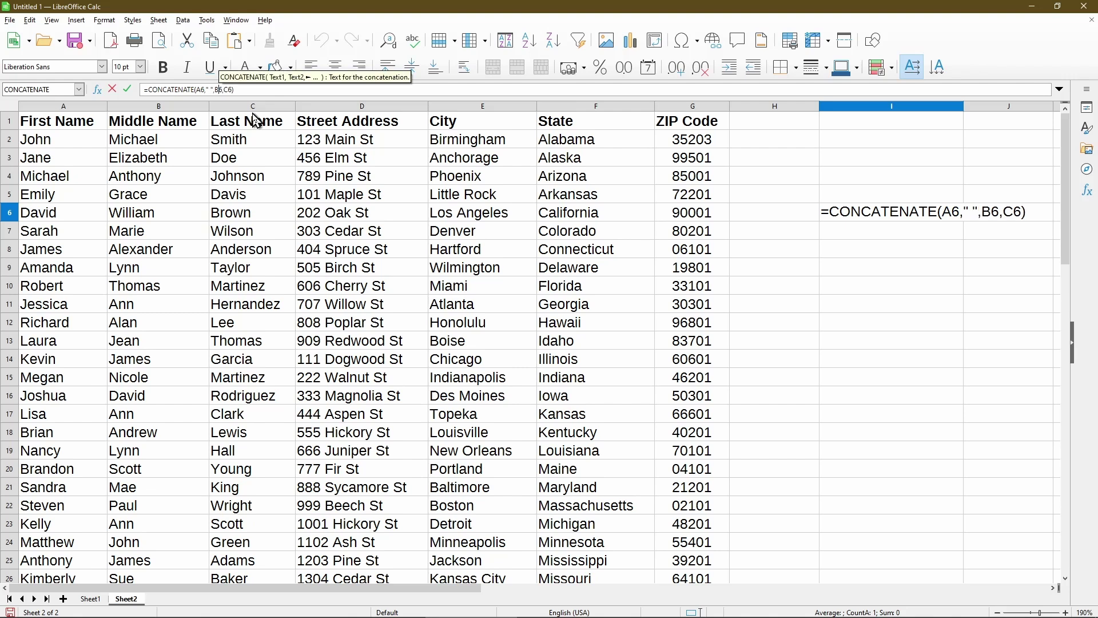
text(" )
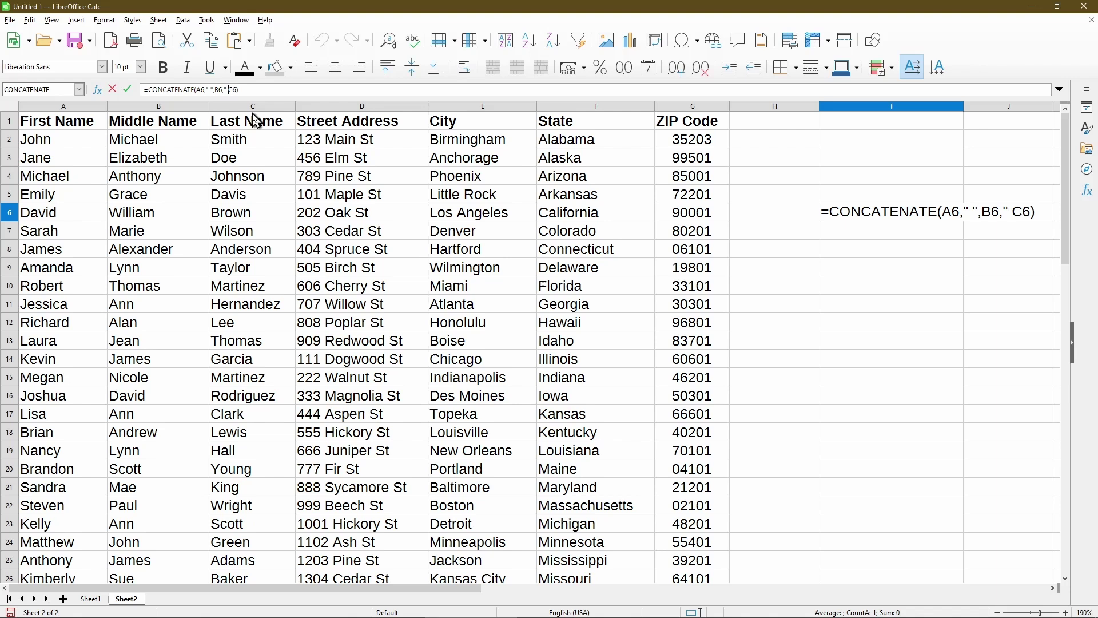
text(",)
key(Return)
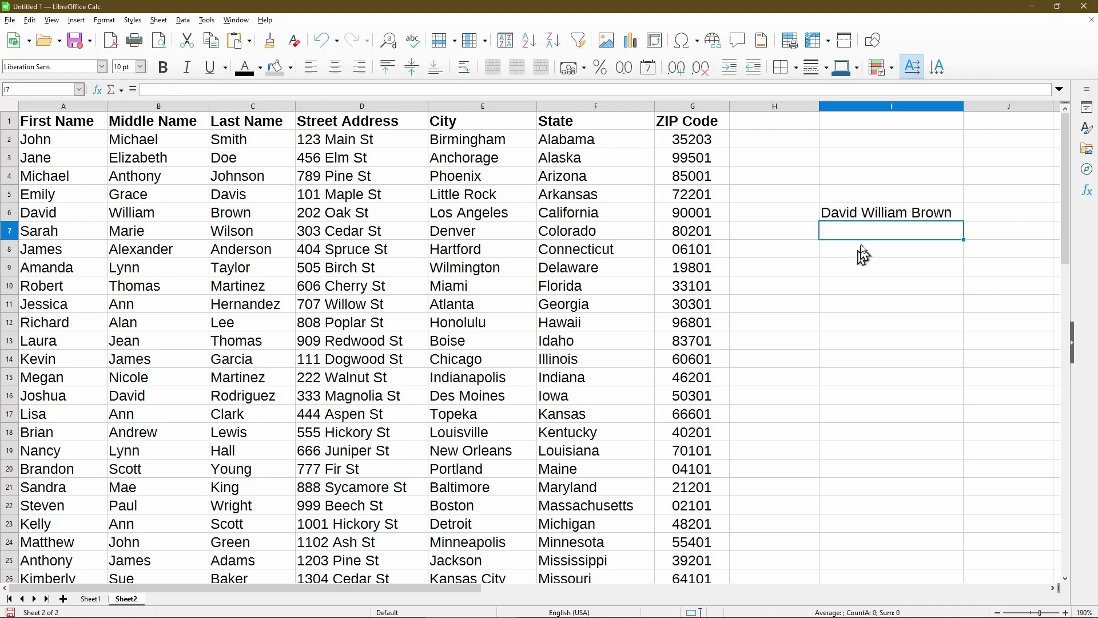
Step: Fill the spaced CONCATENATE formula from I6 down to I19
click(882, 214)
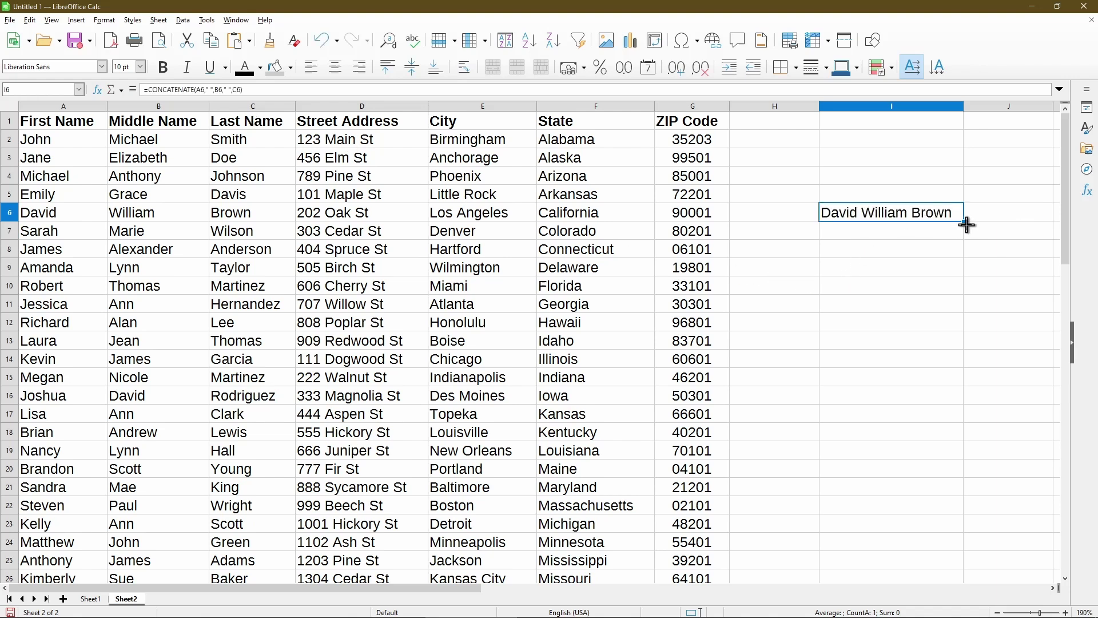
drag(967, 225, 968, 463)
click(909, 345)
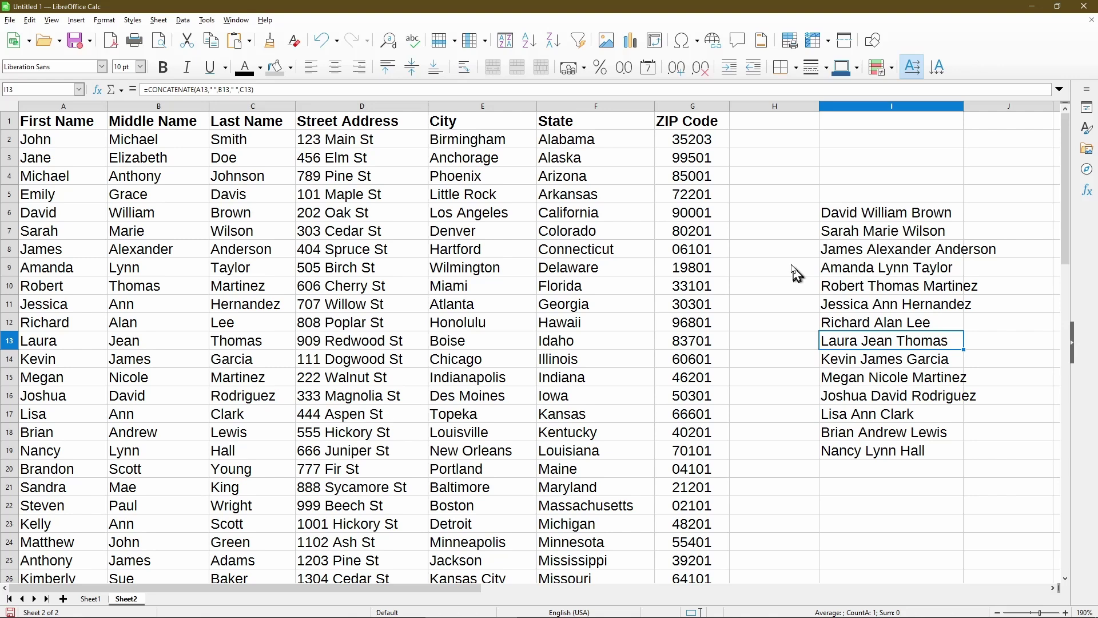
click(841, 223)
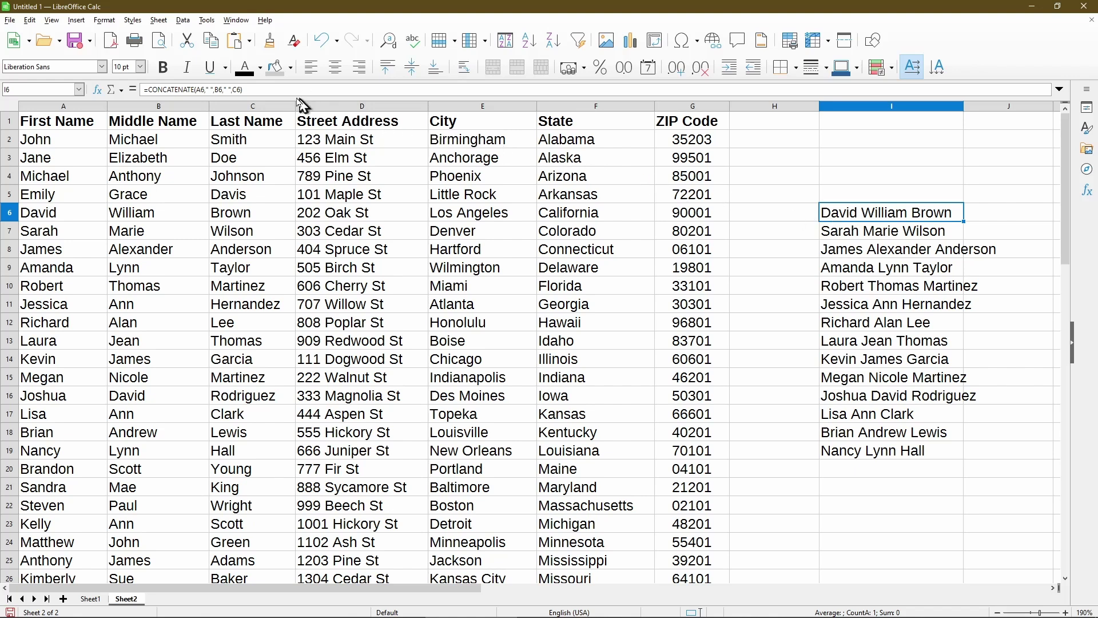
click(227, 89)
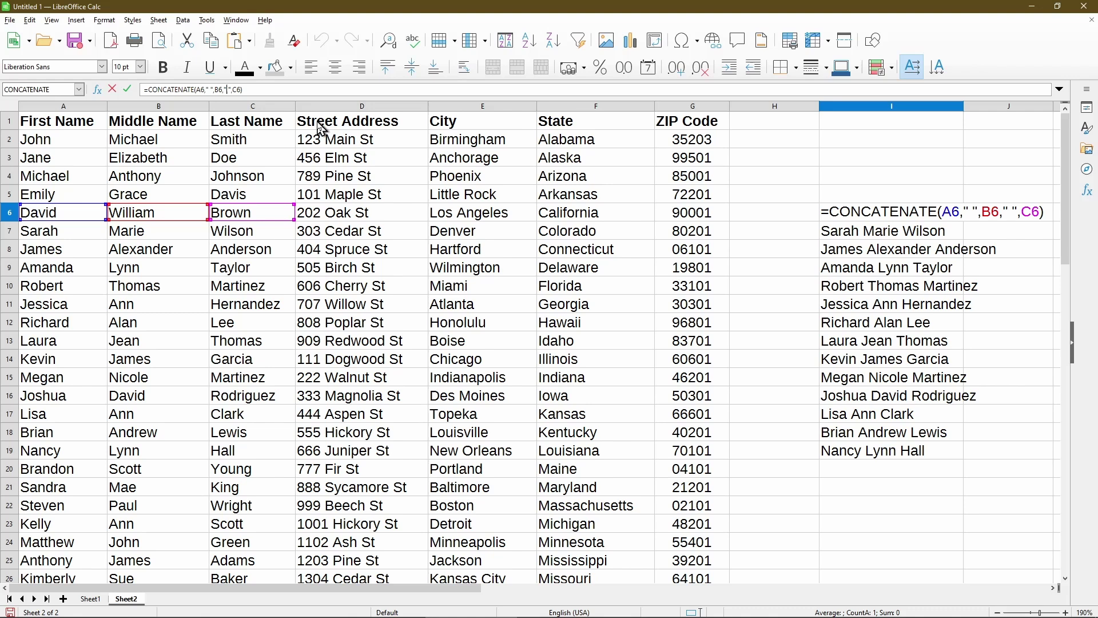
text(,)
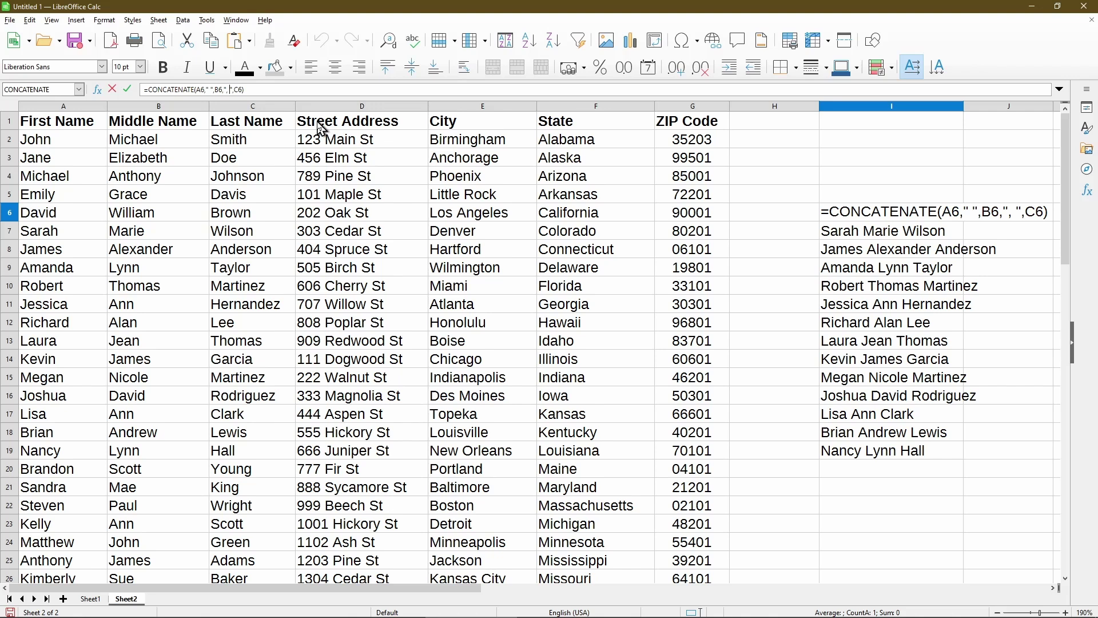
key(Return)
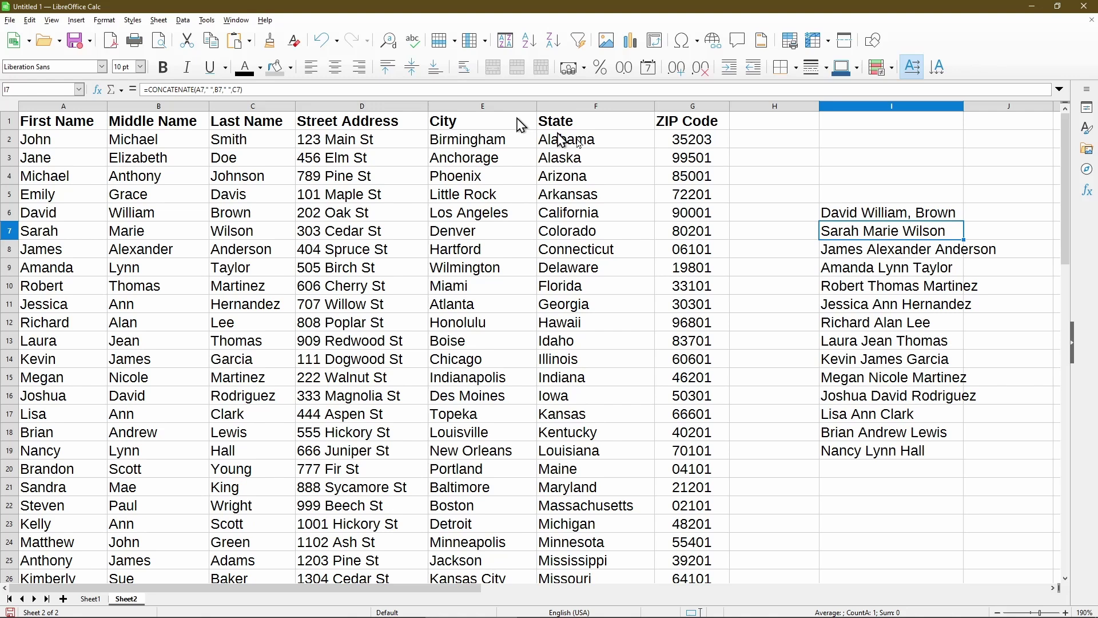
click(804, 266)
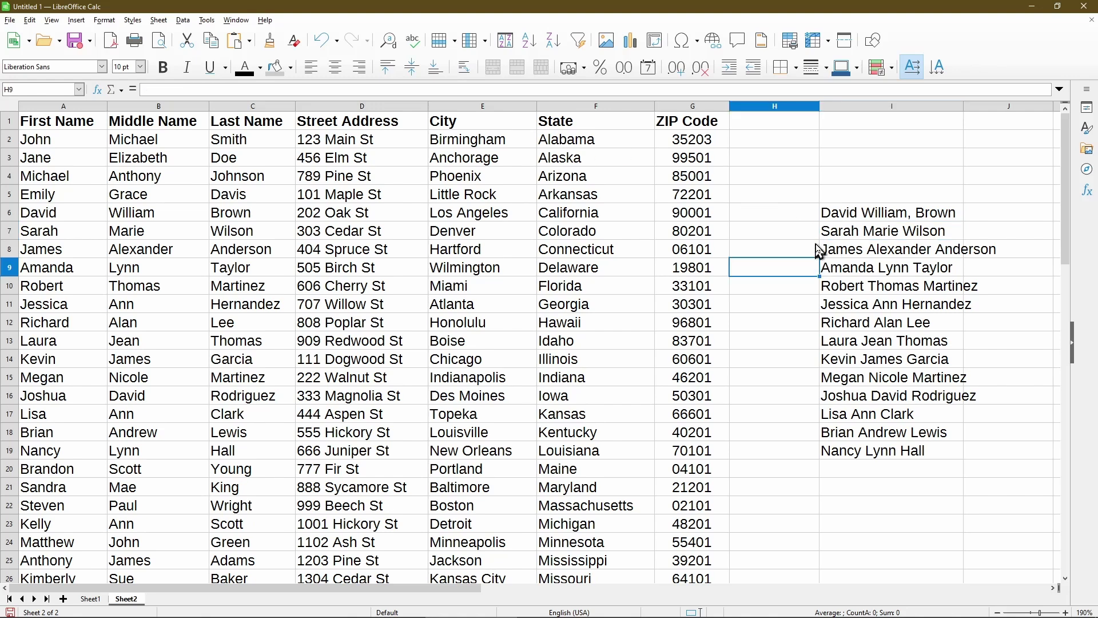
click(932, 216)
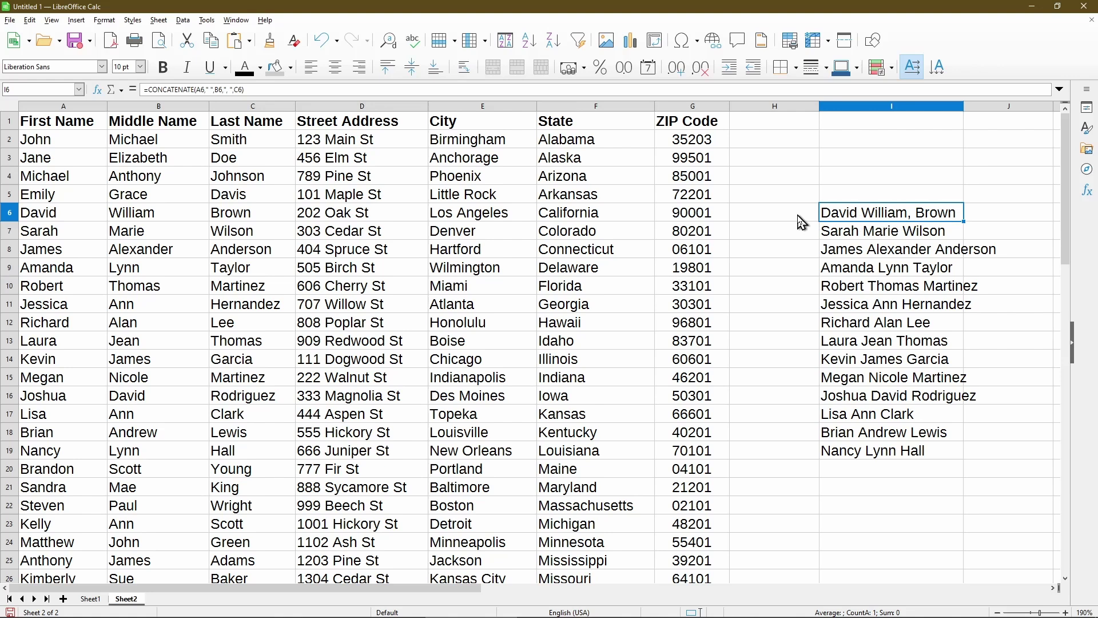
click(231, 90)
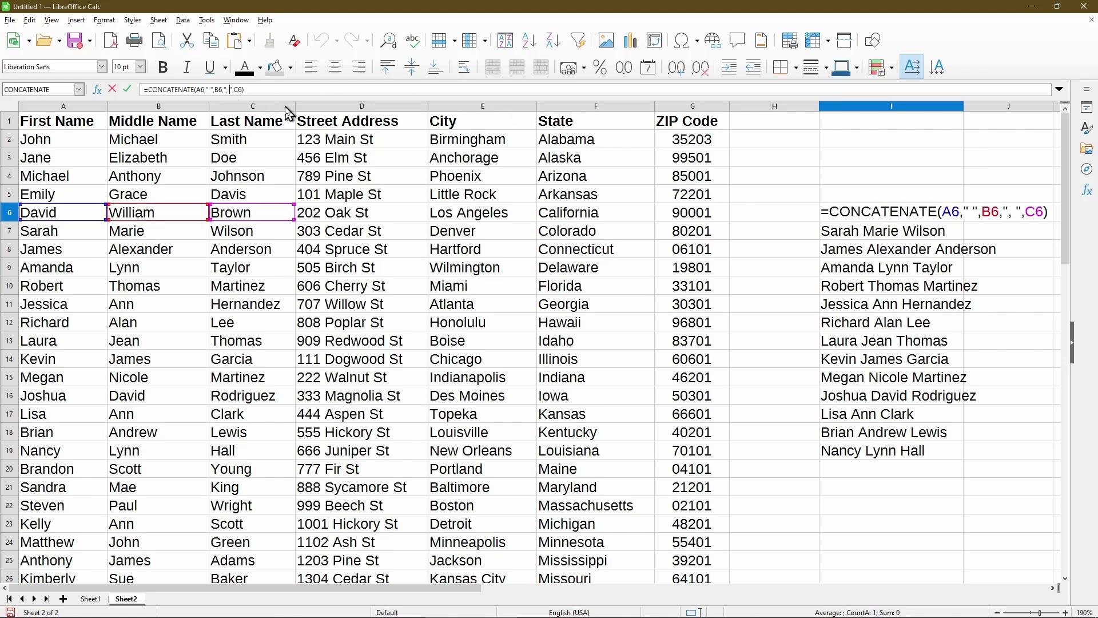
key(Return)
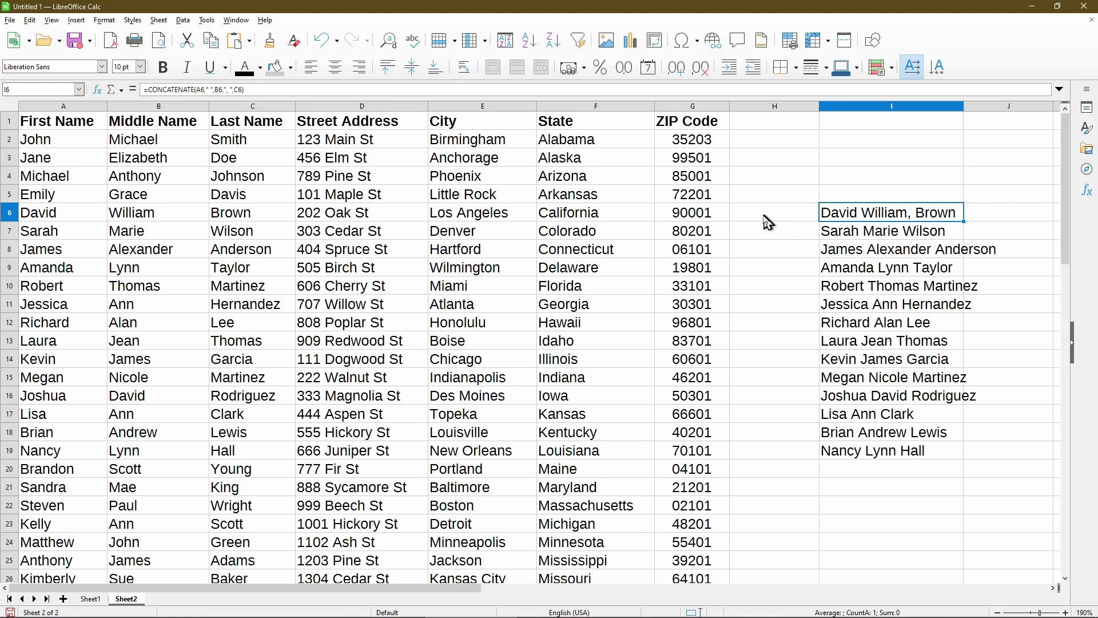
Step: Merge E5:F5, moving Arkansas into the first cell to read 'Little Rock Arkansas'
drag(584, 202, 490, 194)
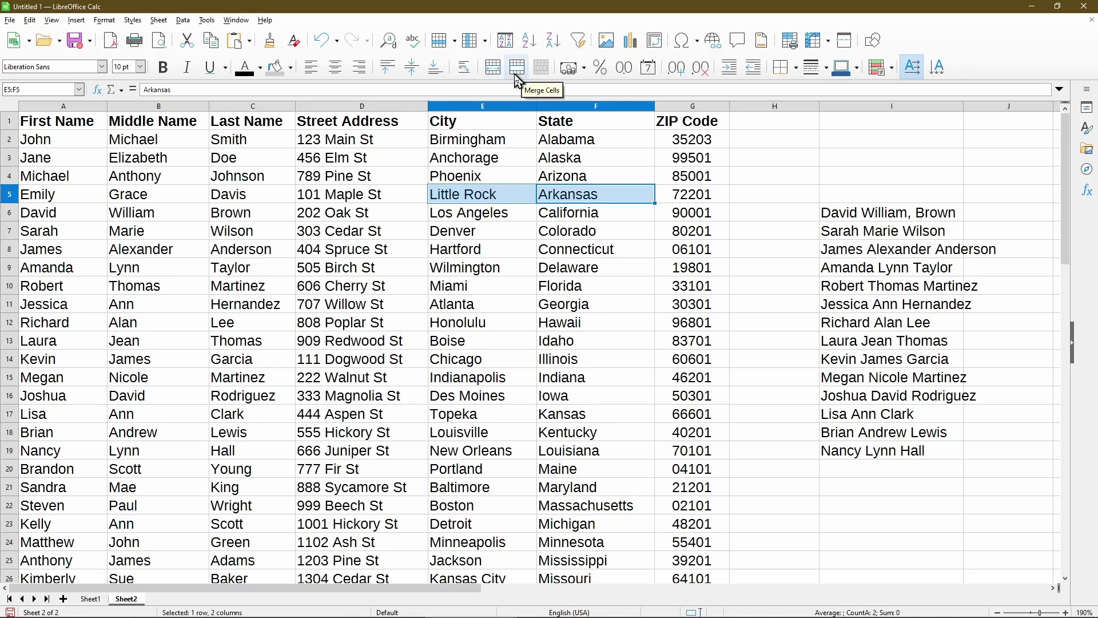
click(517, 78)
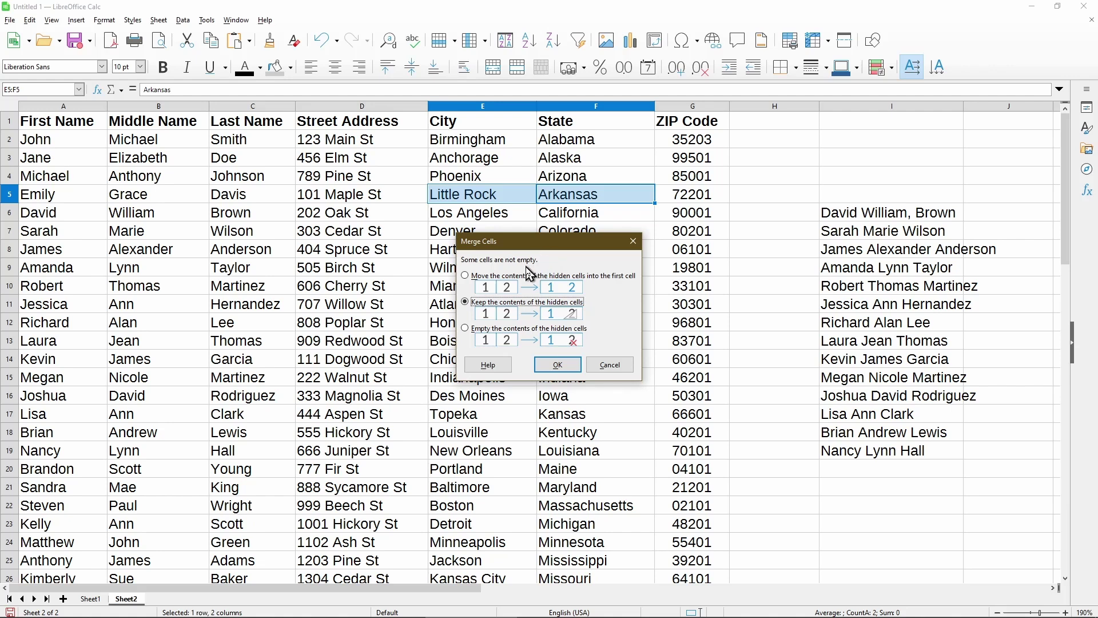
click(469, 276)
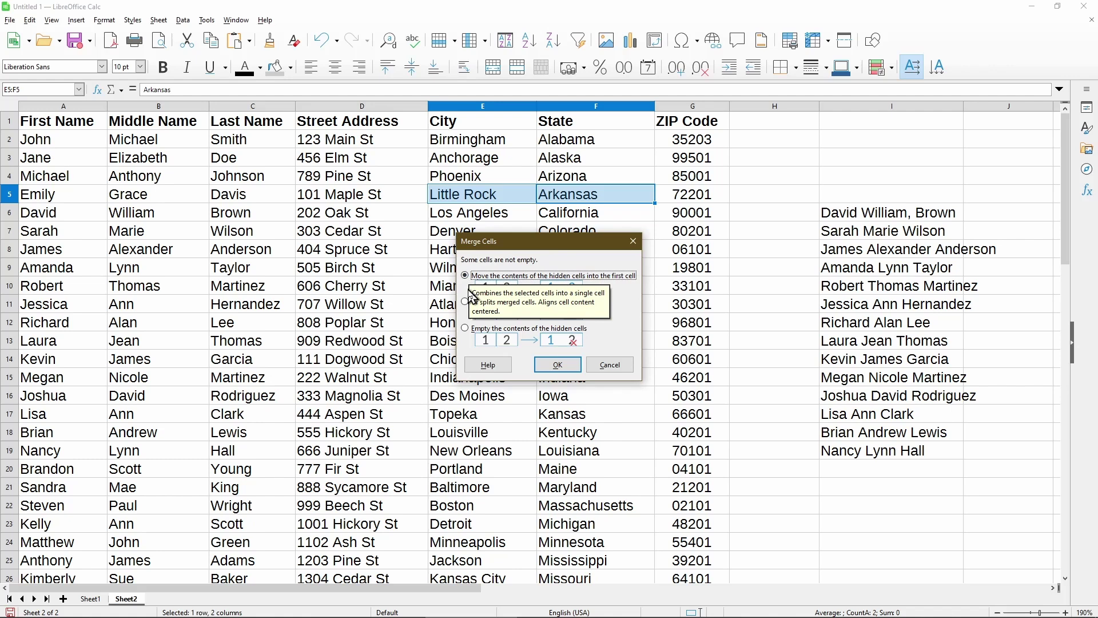
click(550, 369)
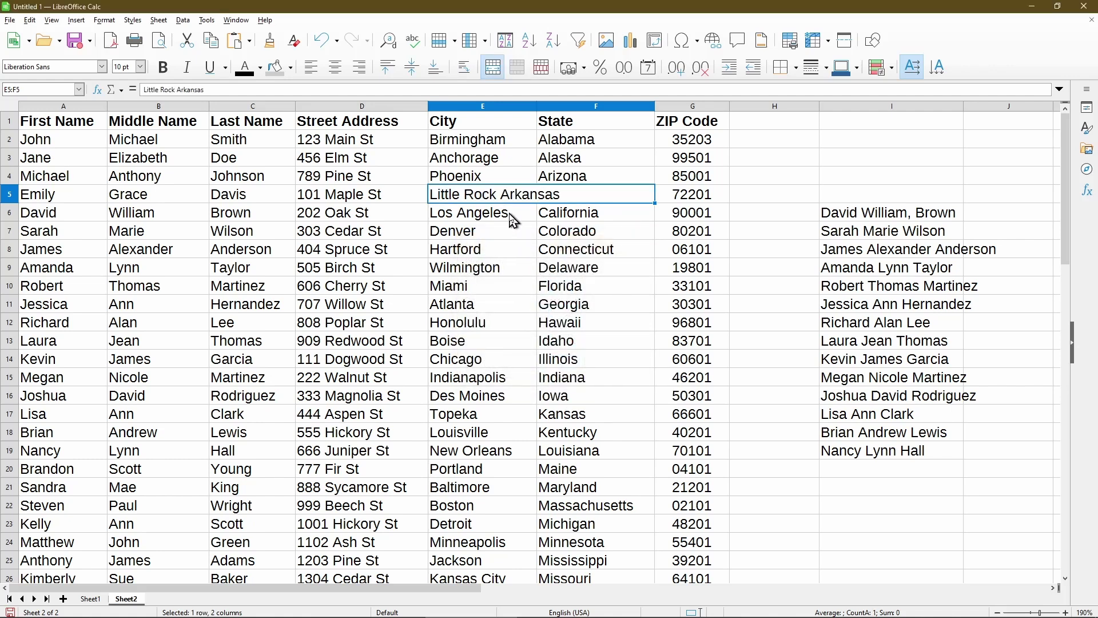
Step: Unmerge the E5:F5 cell, leaving 'Little Rock Arkansas' in E5 and F5 empty
click(514, 230)
click(550, 198)
click(841, 220)
click(513, 204)
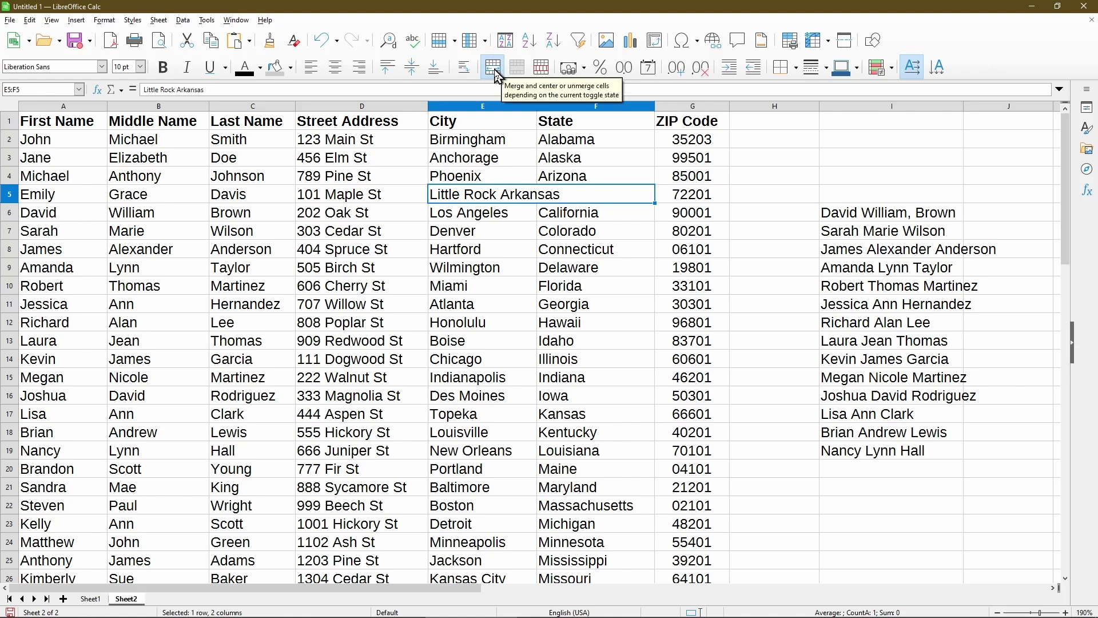
click(494, 72)
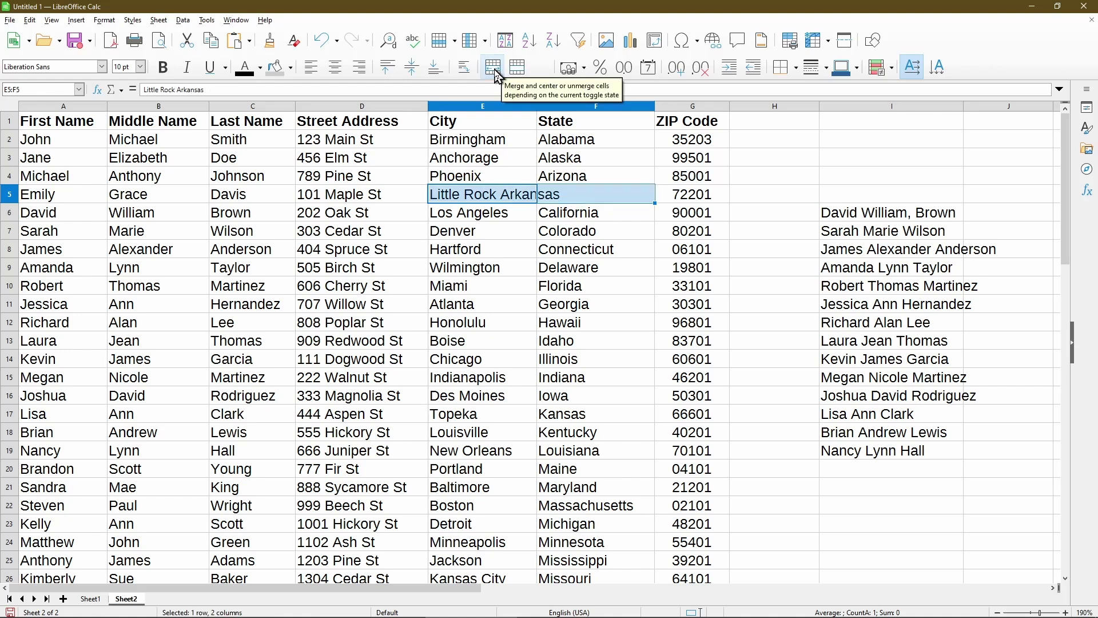
click(523, 216)
click(503, 199)
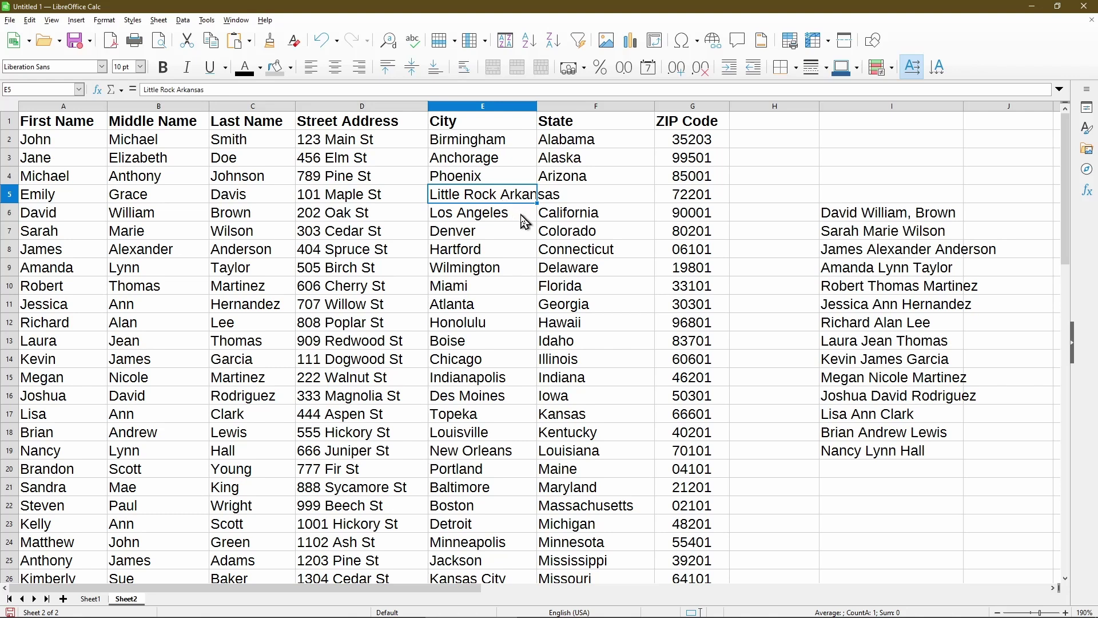
Step: Widen column E so 'Little Rock Arkansas' fits inside E5
click(581, 200)
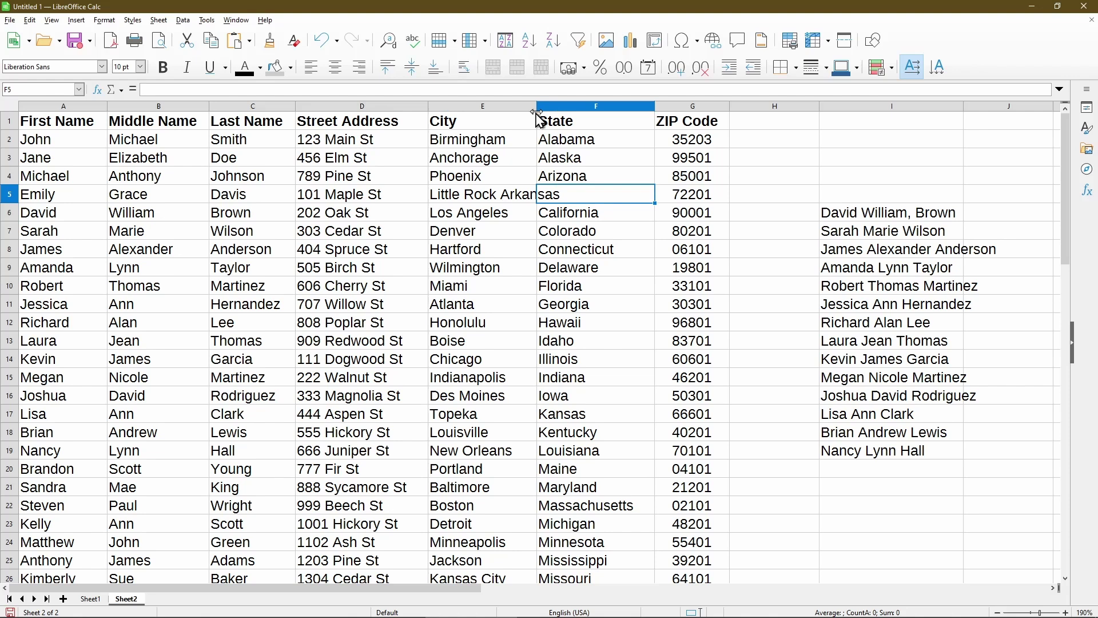
drag(536, 107, 572, 106)
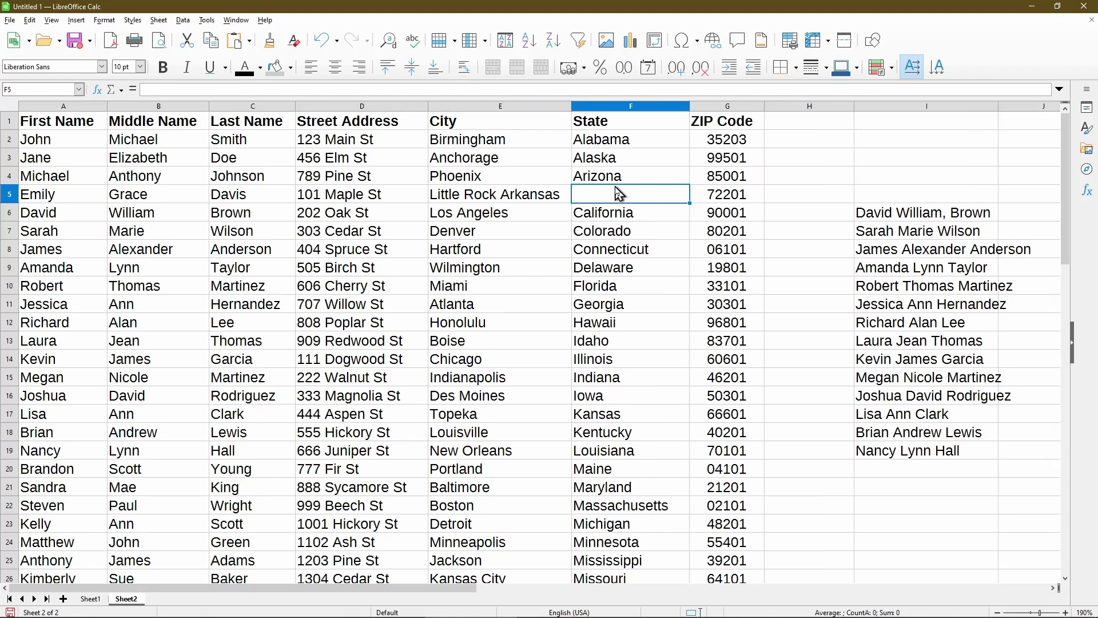